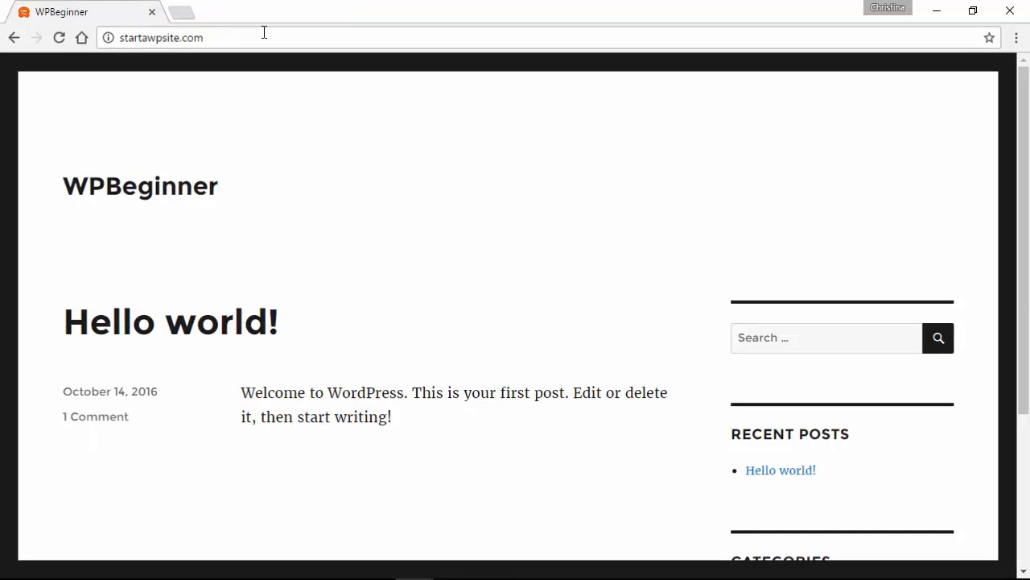
- Log in at startawpsite.com/wp-admin with the admin username and password, with Remember Me ticked
{"action": "left_click", "coordinate": [264, 33]}
{"action": "left_click", "coordinate": [264, 33]}
{"action": "type", "text": "/wp"}
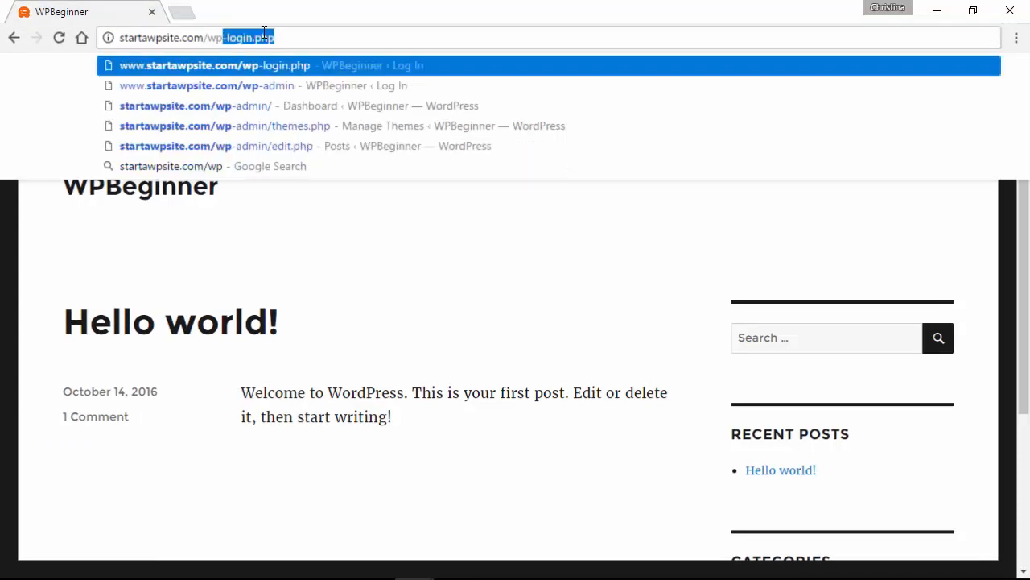
{"action": "type", "text": "-admin"}
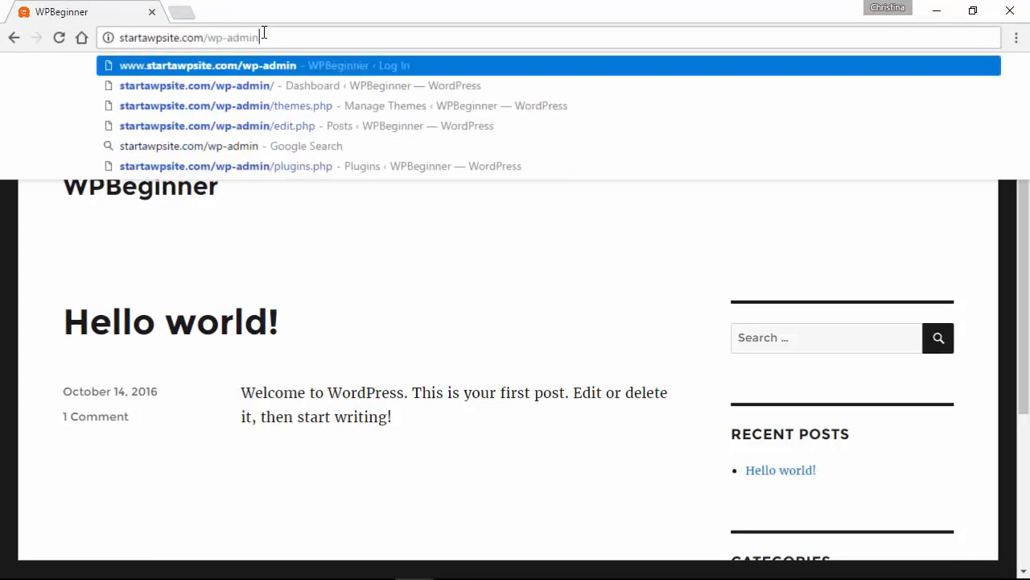
{"action": "key", "text": "Return"}
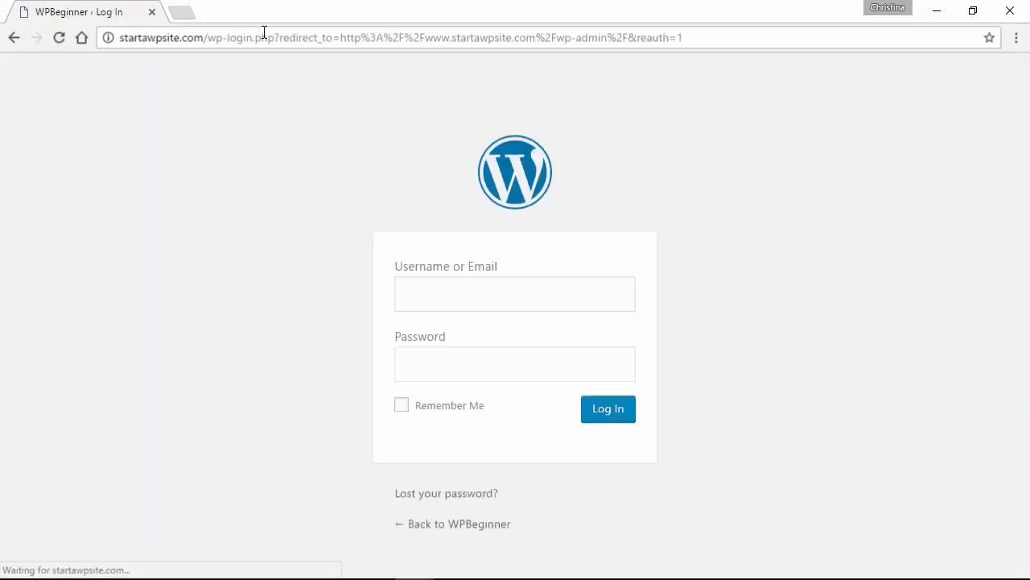
{"action": "type", "text": "wpbeginner"}
{"action": "key", "text": "Tab"}
{"action": "type", "text": "password"}
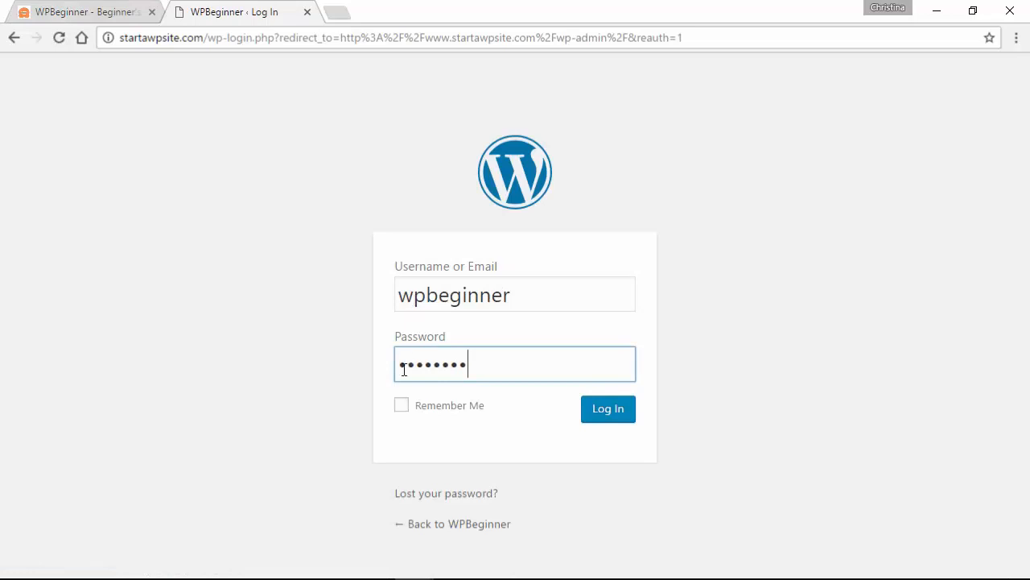
{"action": "left_click", "coordinate": [403, 407]}
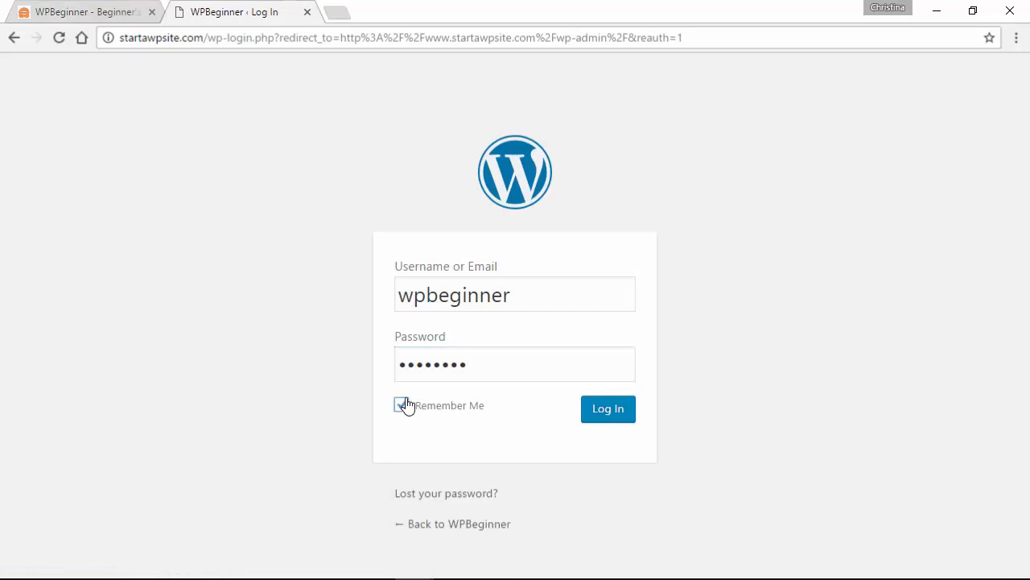
{"action": "left_click", "coordinate": [609, 410]}
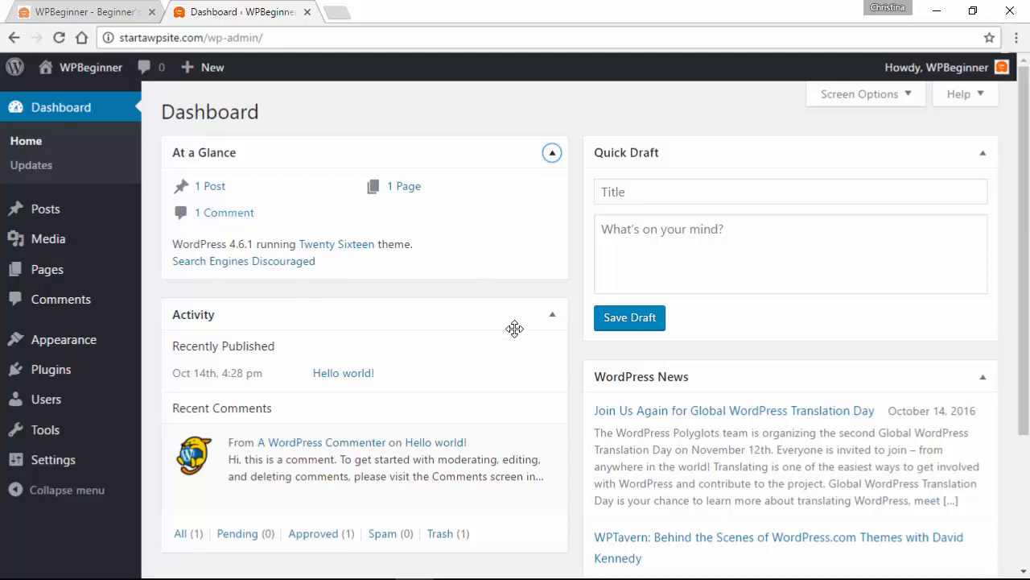
{"action": "scroll", "coordinate": [563, 384], "scroll_direction": "down", "scroll_amount": 3}
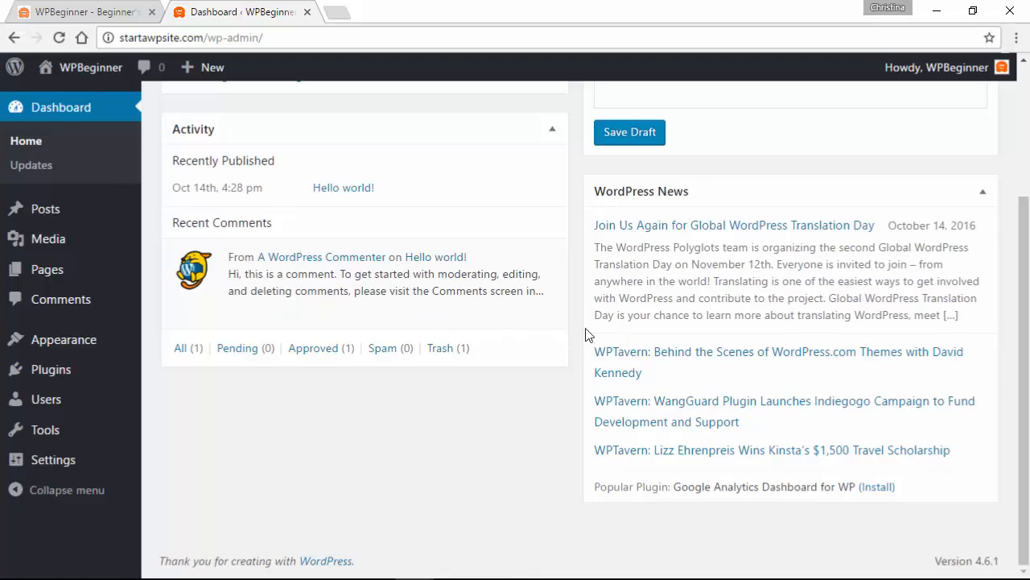
{"action": "scroll", "coordinate": [586, 335], "scroll_direction": "up", "scroll_amount": 3}
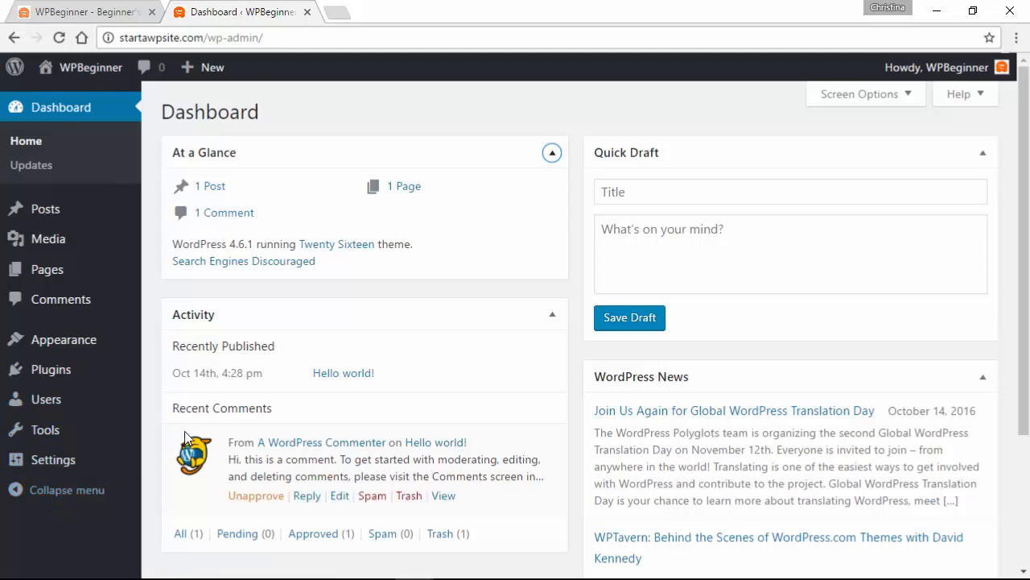
{"action": "mouse_move", "coordinate": [90, 343]}
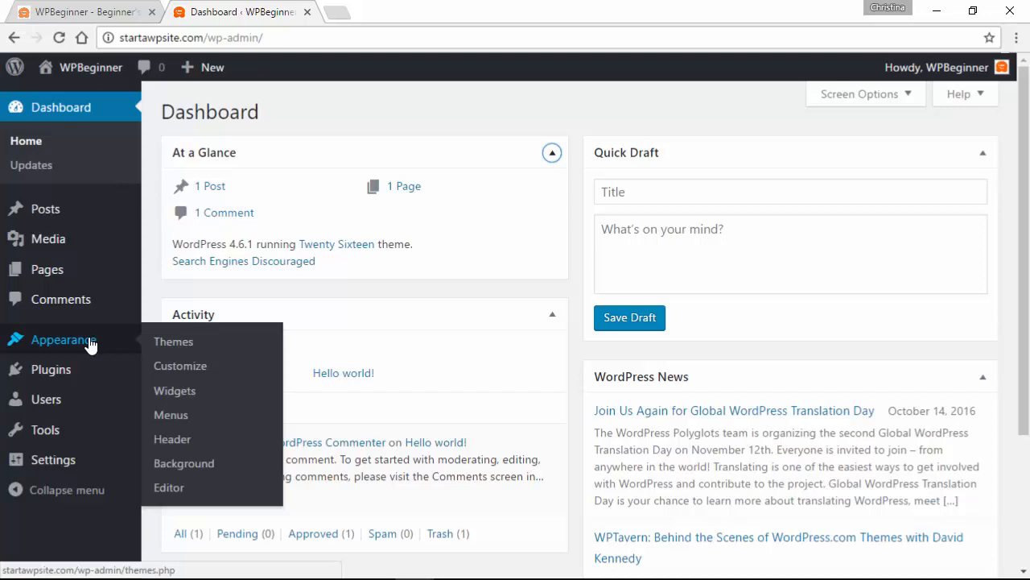
- Activate the Engrave (Lite) theme and check it on the live site
{"action": "left_click", "coordinate": [179, 344]}
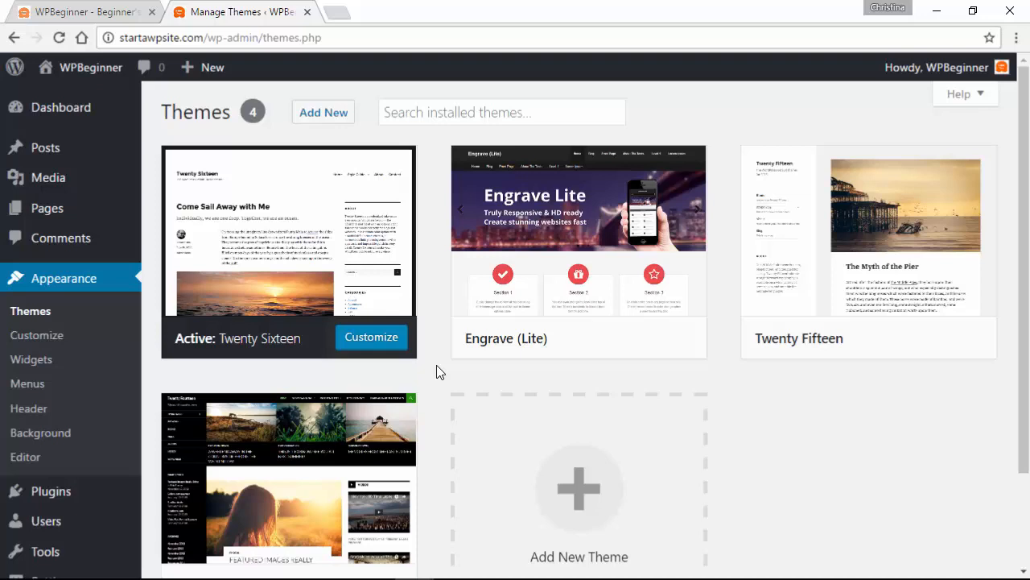
{"action": "mouse_move", "coordinate": [511, 352]}
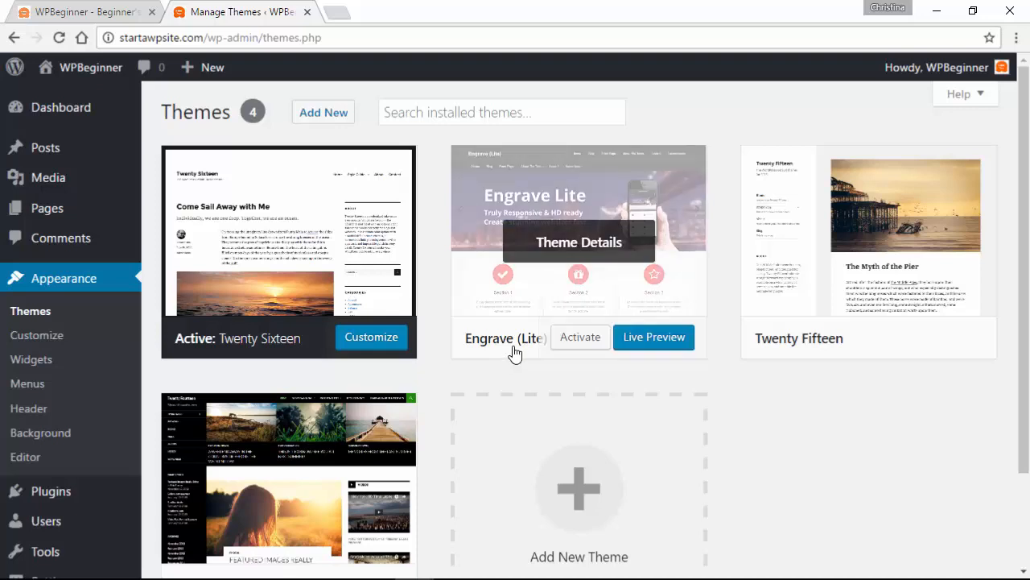
{"action": "left_click", "coordinate": [581, 337]}
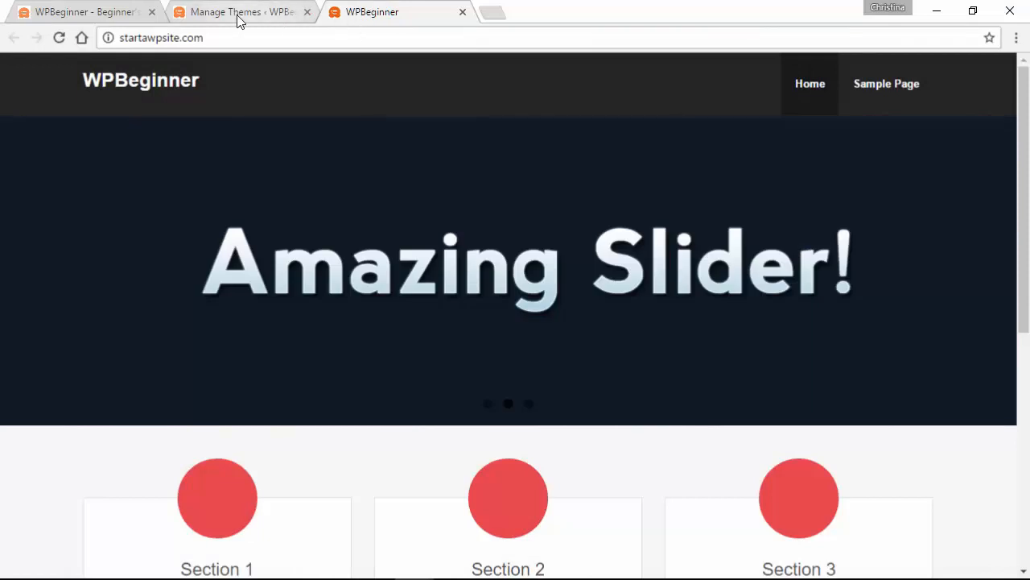
{"action": "left_click", "coordinate": [238, 18]}
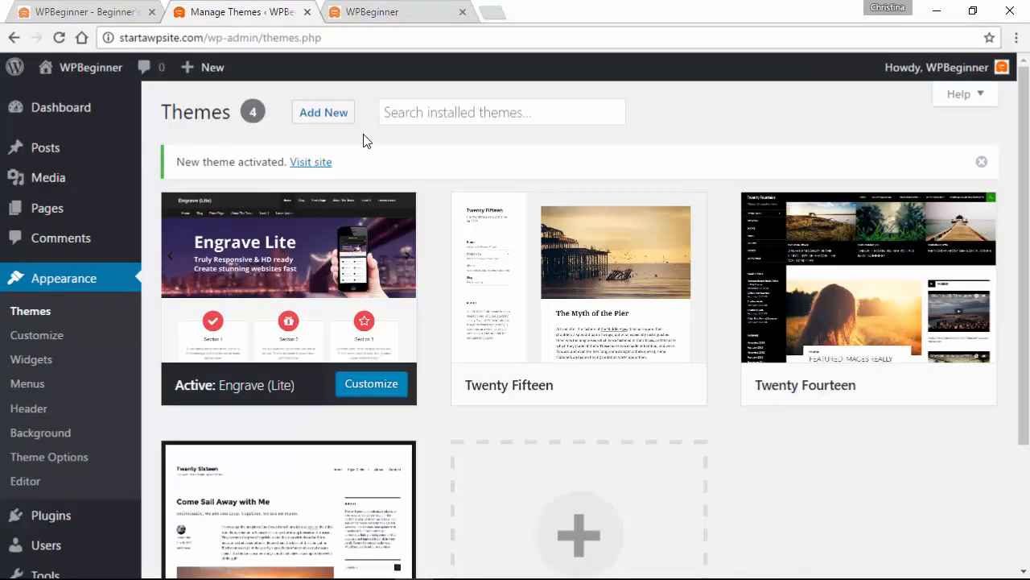
- Browse the Popular and Latest lists in the Add Themes directory
{"action": "left_click", "coordinate": [335, 120]}
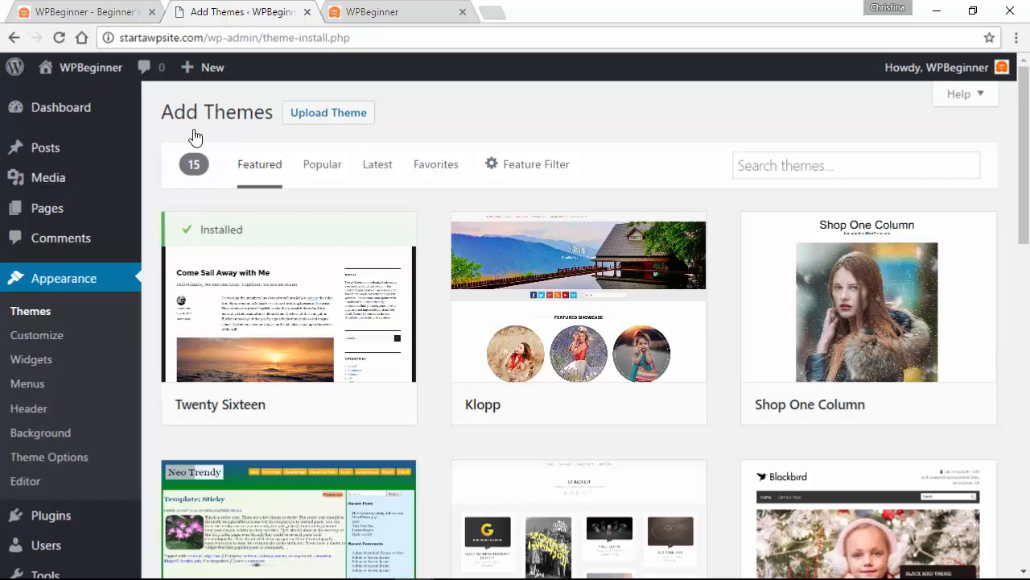
{"action": "scroll", "coordinate": [195, 137], "scroll_direction": "down", "scroll_amount": 12}
{"action": "left_click", "coordinate": [321, 169]}
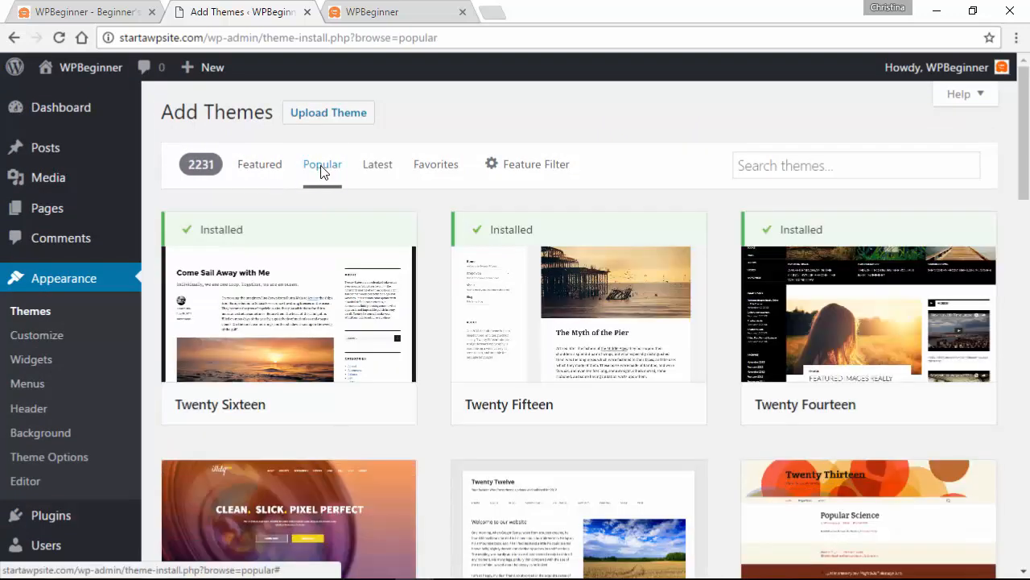
{"action": "left_click", "coordinate": [372, 171]}
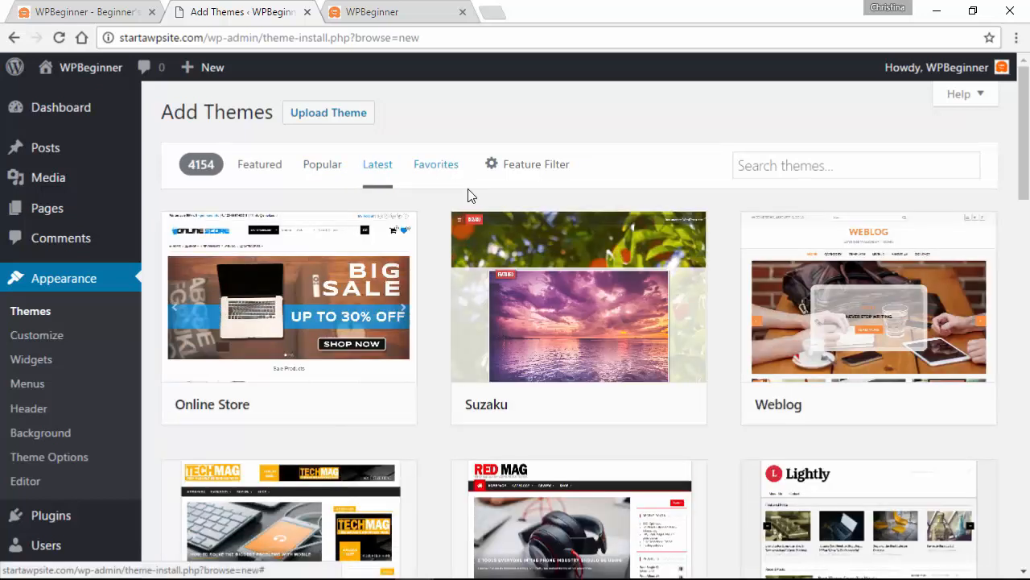
- Filter the themes by Right Sidebar, Custom Header and the Blog subject
{"action": "left_click", "coordinate": [514, 176]}
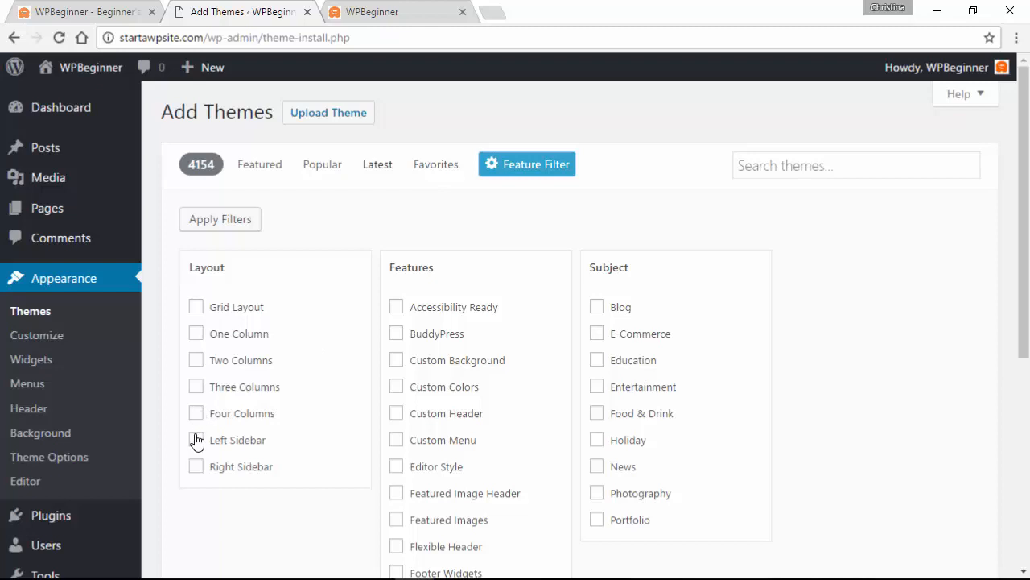
{"action": "left_click", "coordinate": [201, 471]}
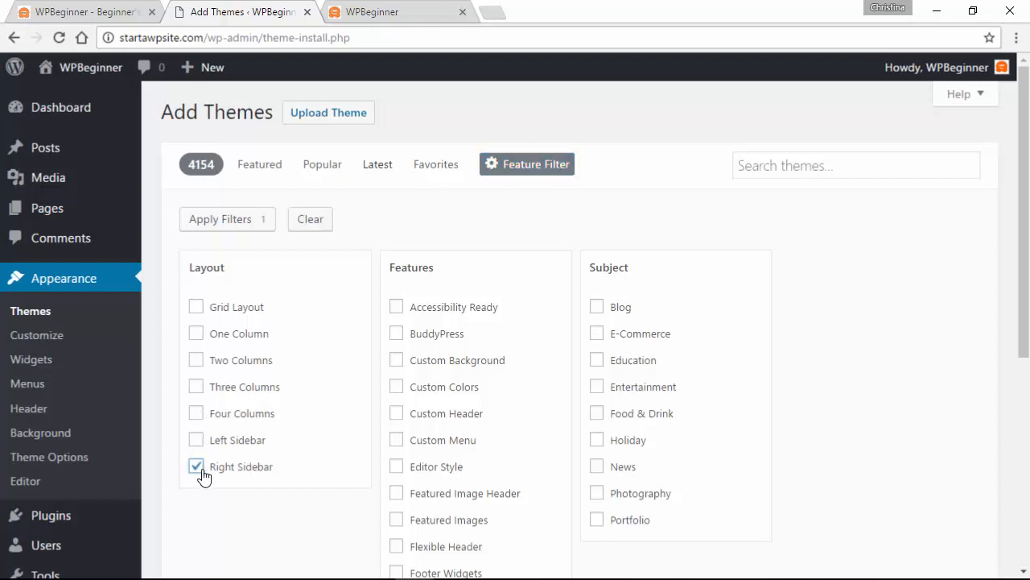
{"action": "left_click", "coordinate": [397, 415]}
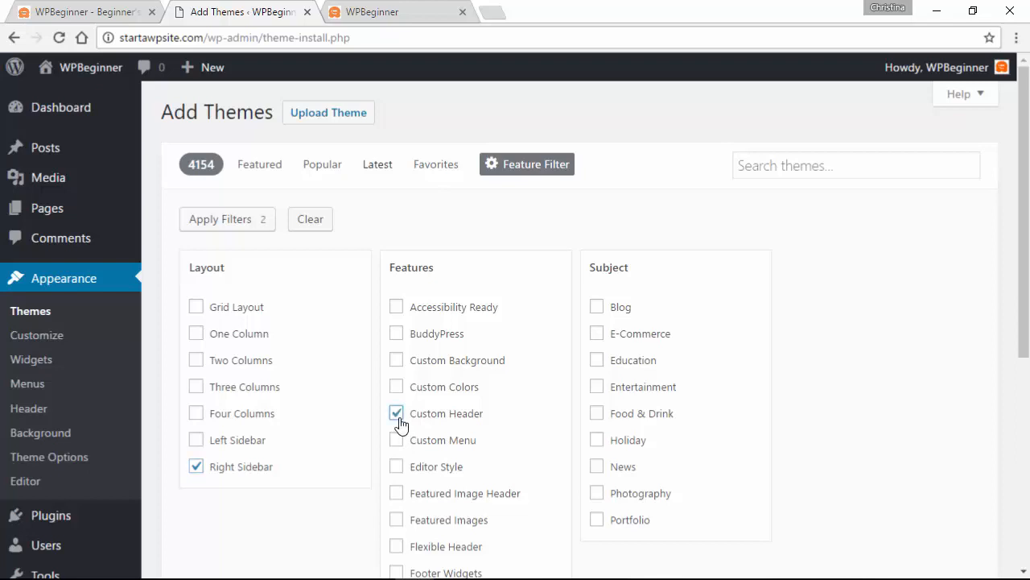
{"action": "left_click", "coordinate": [596, 309]}
{"action": "left_click", "coordinate": [236, 224]}
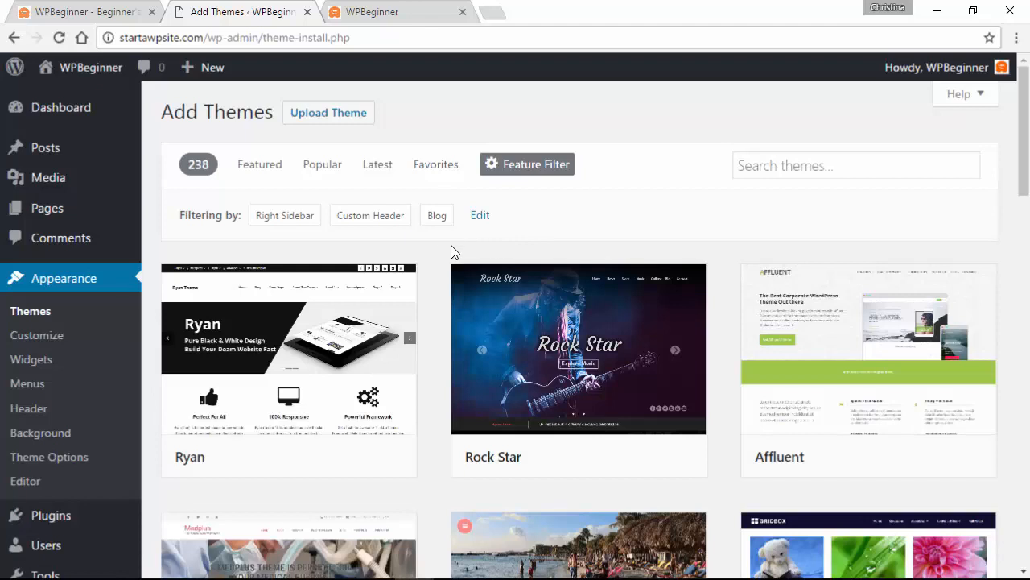
{"action": "scroll", "coordinate": [440, 259], "scroll_direction": "down", "scroll_amount": 4}
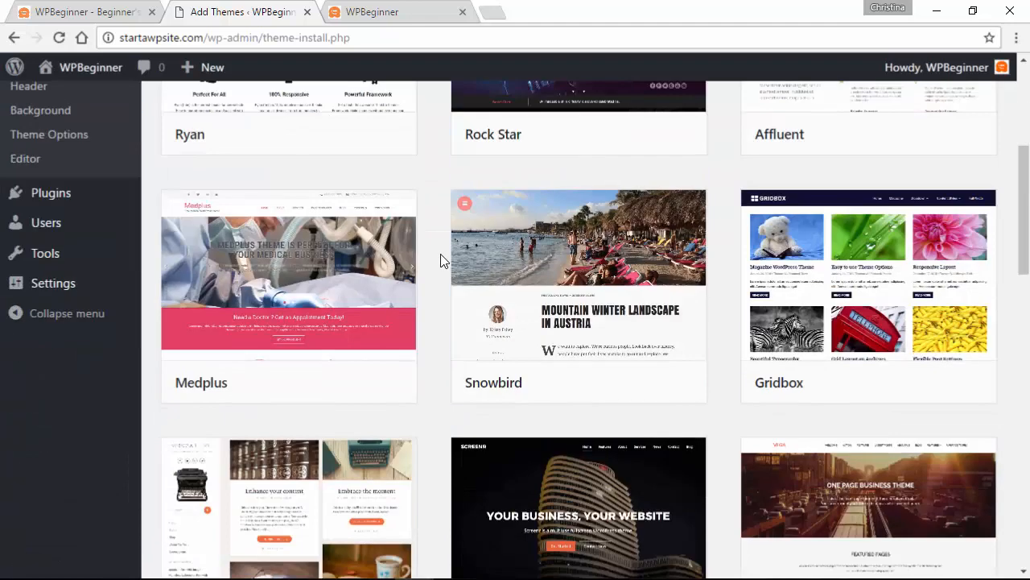
{"action": "mouse_move", "coordinate": [605, 303]}
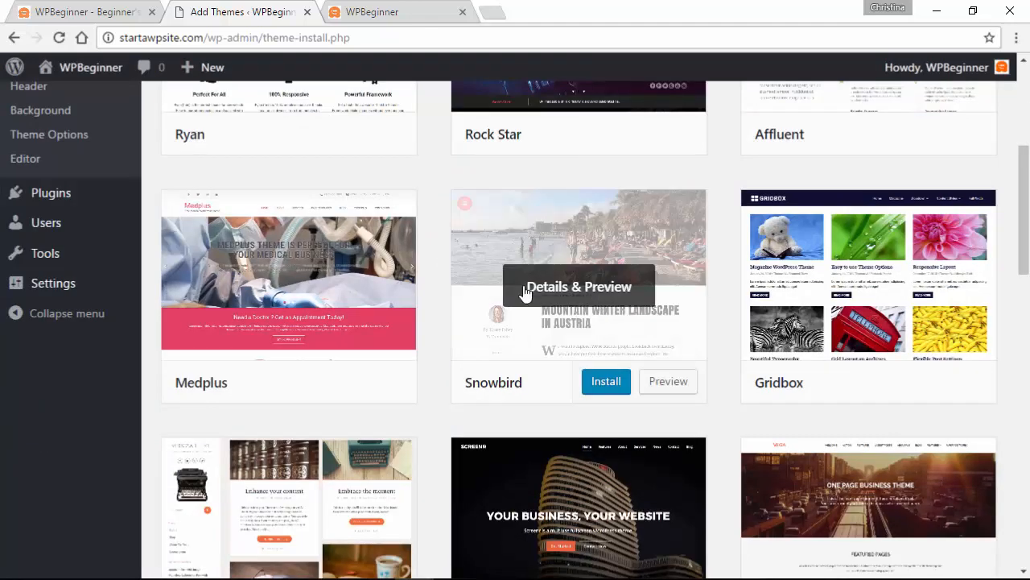
{"action": "left_click", "coordinate": [579, 293]}
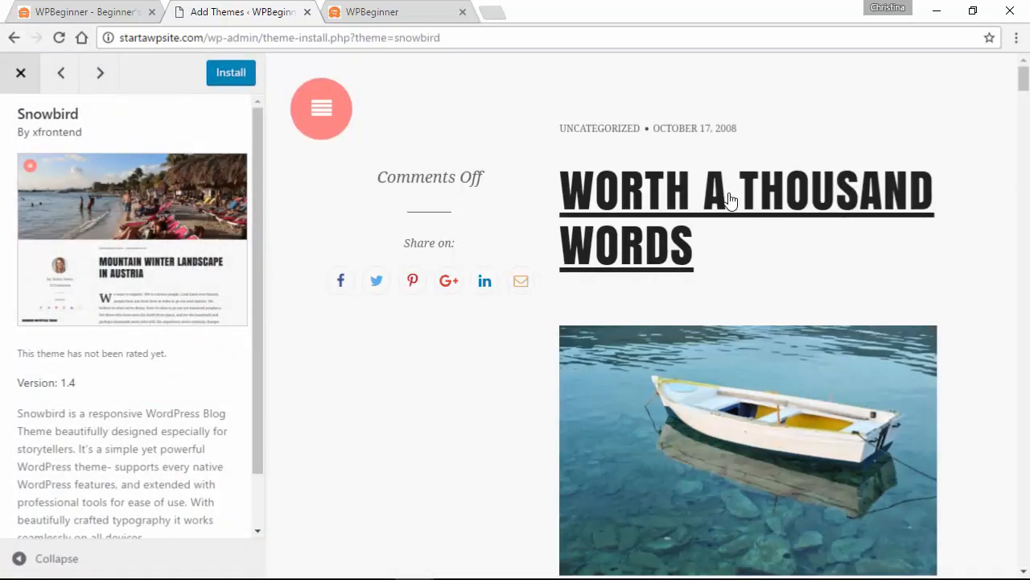
{"action": "scroll", "coordinate": [312, 381], "scroll_direction": "down", "scroll_amount": 4}
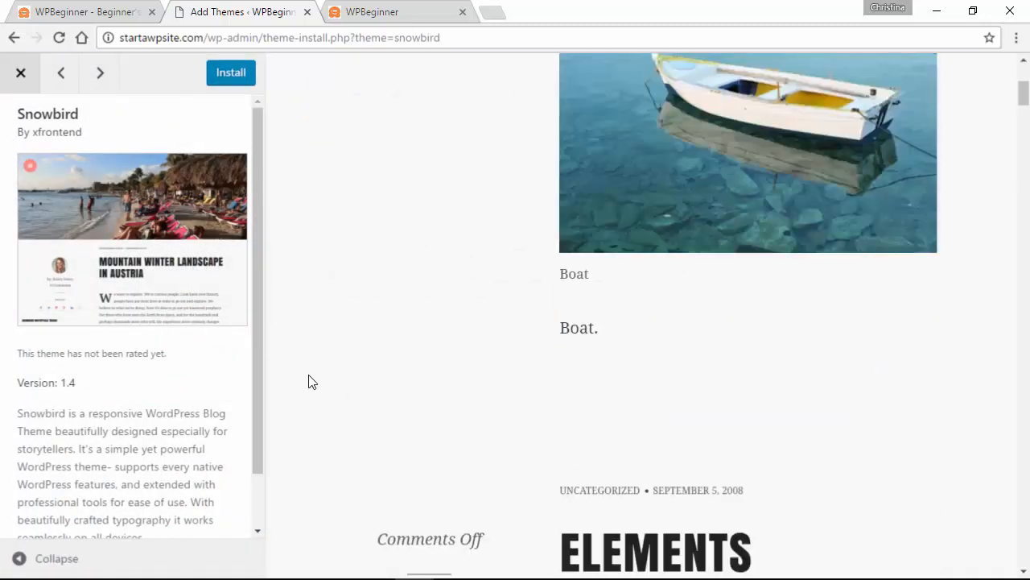
{"action": "scroll", "coordinate": [312, 381], "scroll_direction": "down", "scroll_amount": 8}
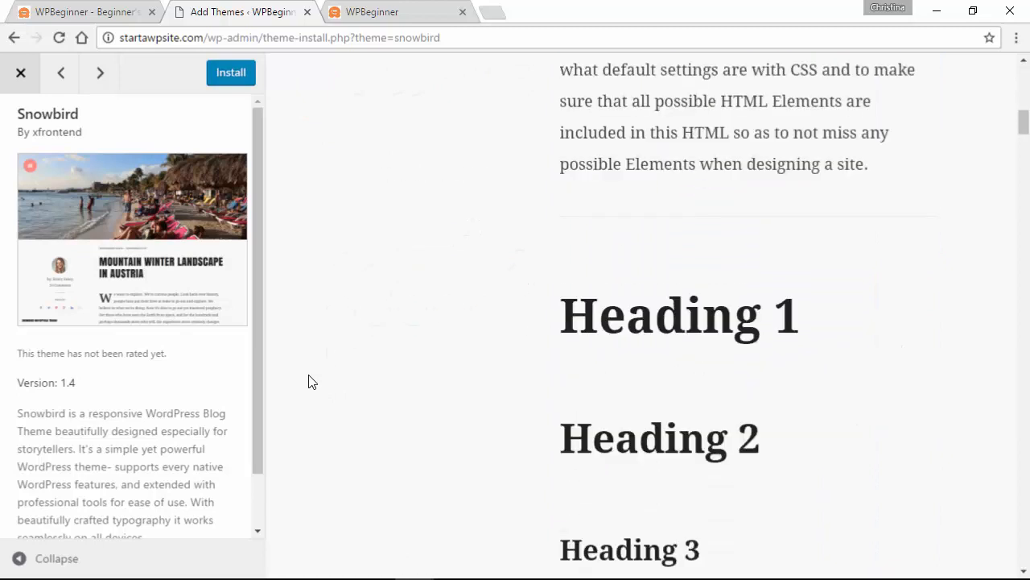
{"action": "left_click", "coordinate": [18, 73]}
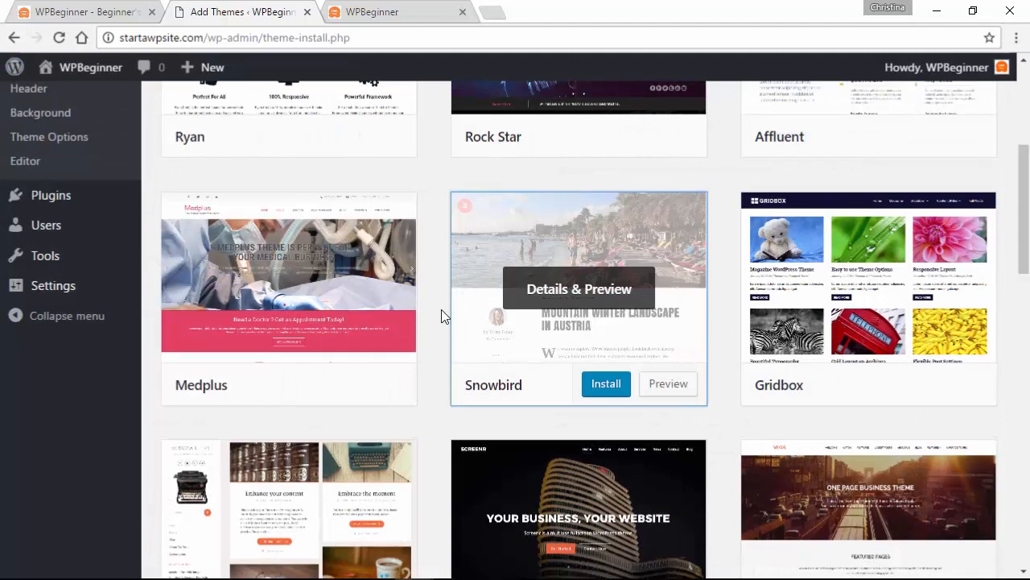
{"action": "scroll", "coordinate": [441, 309], "scroll_direction": "up", "scroll_amount": 4}
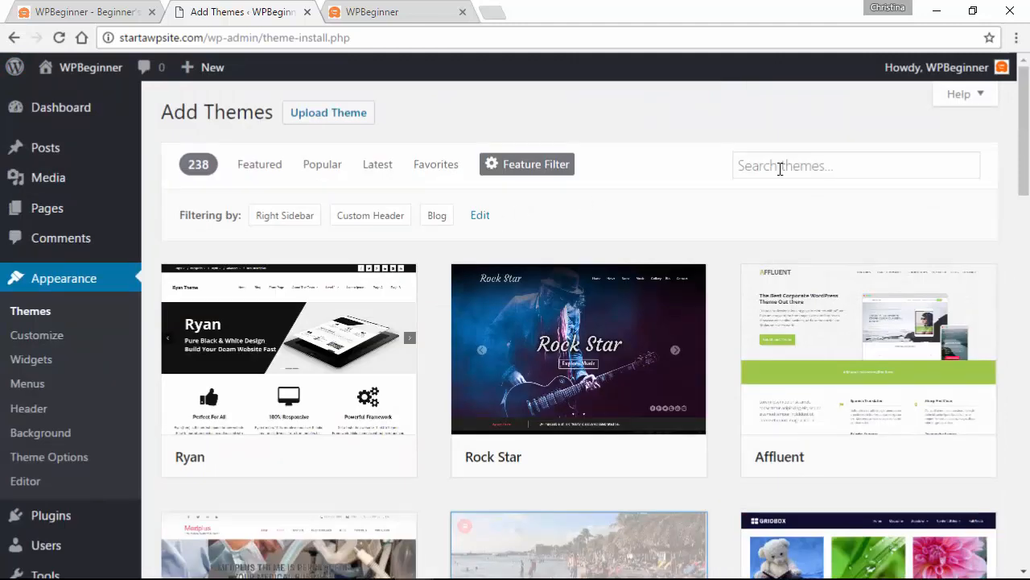
- Search for 'nisarg', then install and activate the Nisarg theme
{"action": "left_click", "coordinate": [780, 168]}
{"action": "type", "text": "nisarg"}
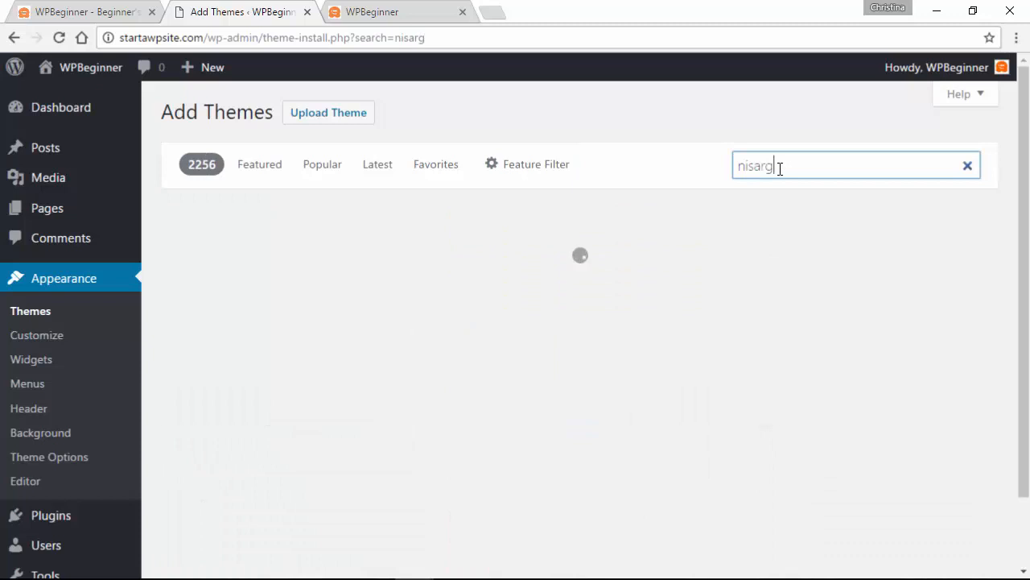
{"action": "left_click", "coordinate": [319, 406]}
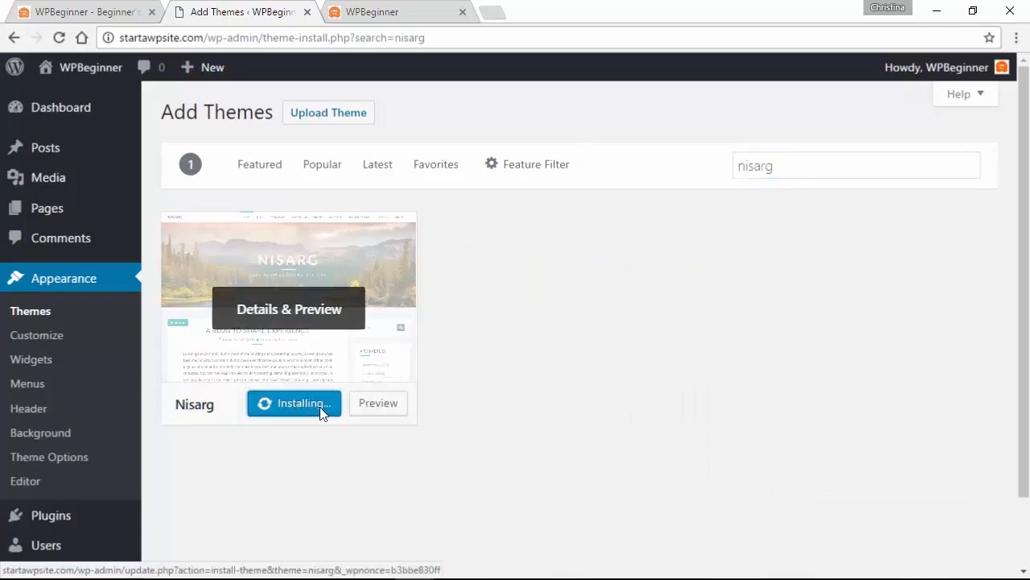
{"action": "left_click", "coordinate": [290, 409]}
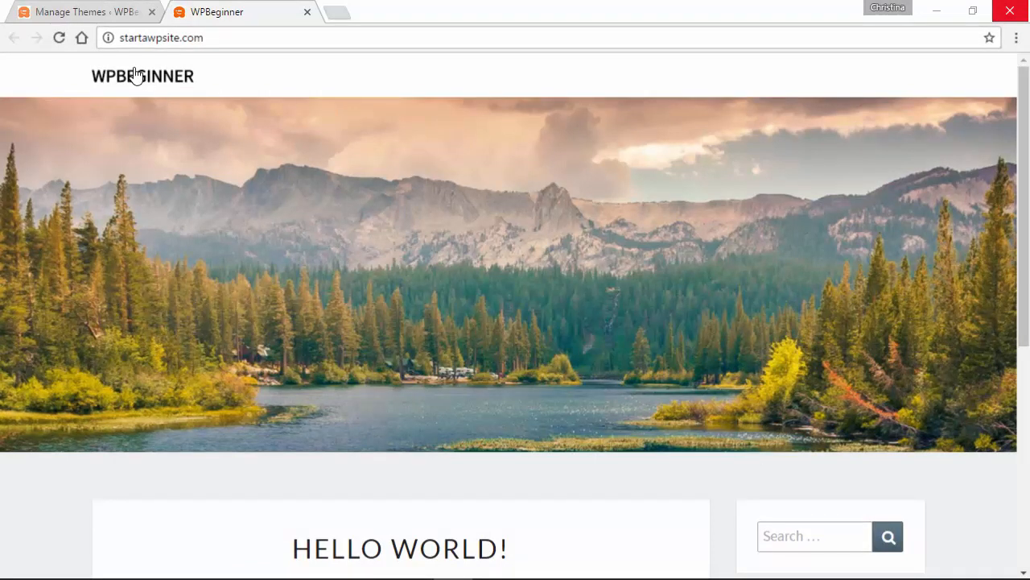
- Return to the themes page and launch the Customizer for the Nisarg theme
{"action": "left_click", "coordinate": [90, 10]}
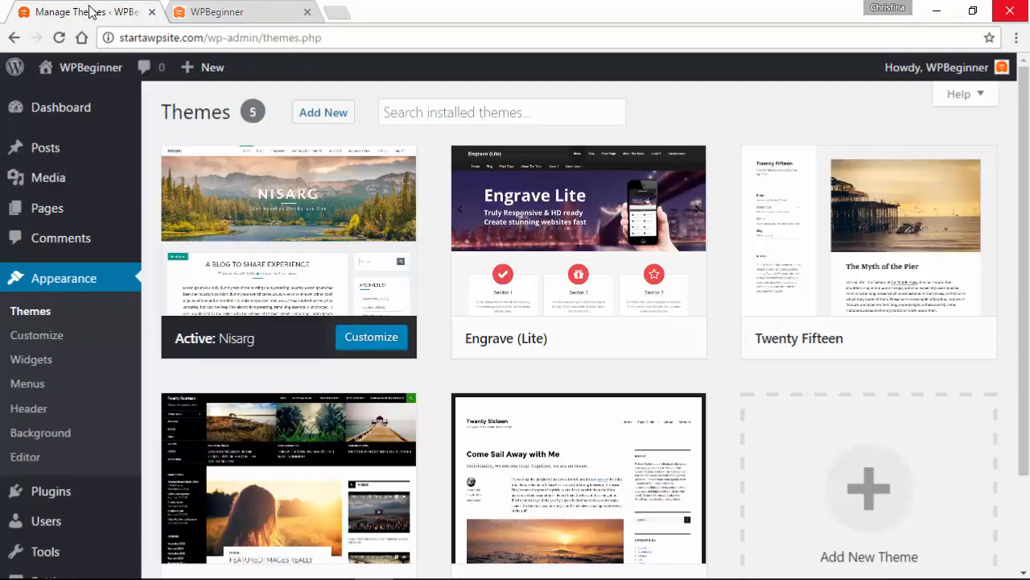
{"action": "left_click", "coordinate": [29, 338]}
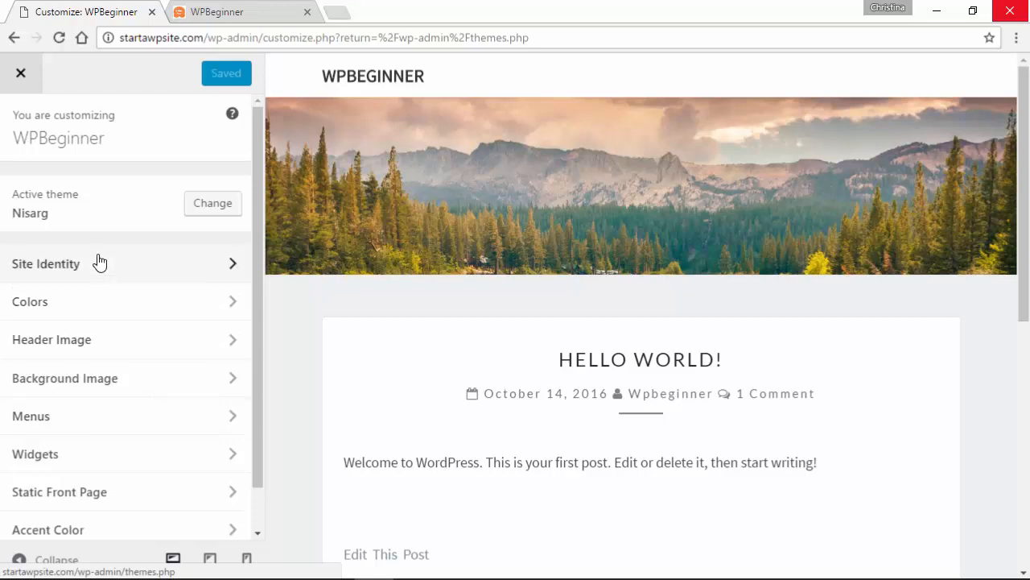
- In Site Identity, briefly toggle the site title display on and off
{"action": "left_click", "coordinate": [125, 268]}
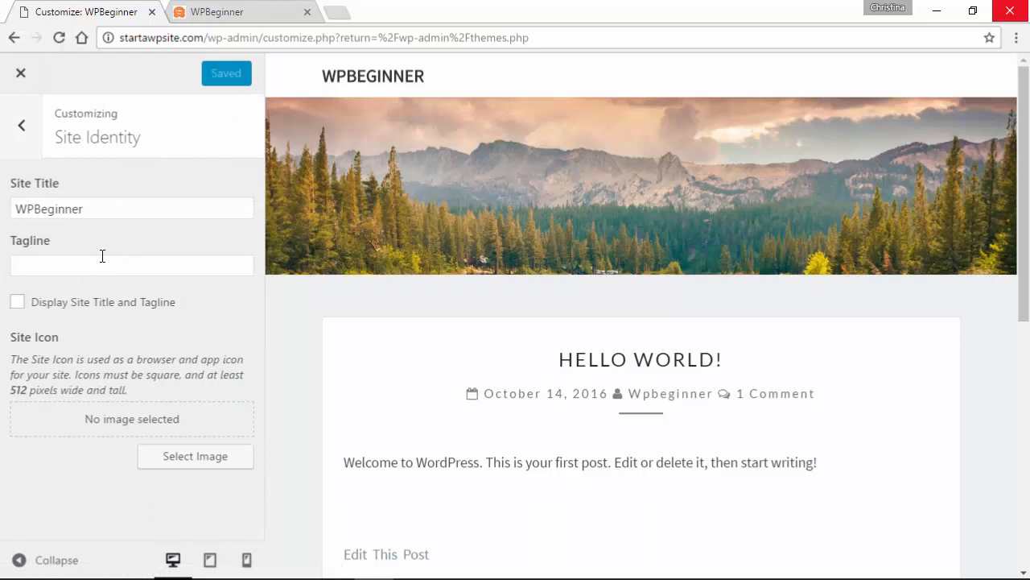
{"action": "left_click", "coordinate": [105, 261]}
{"action": "left_click", "coordinate": [16, 304]}
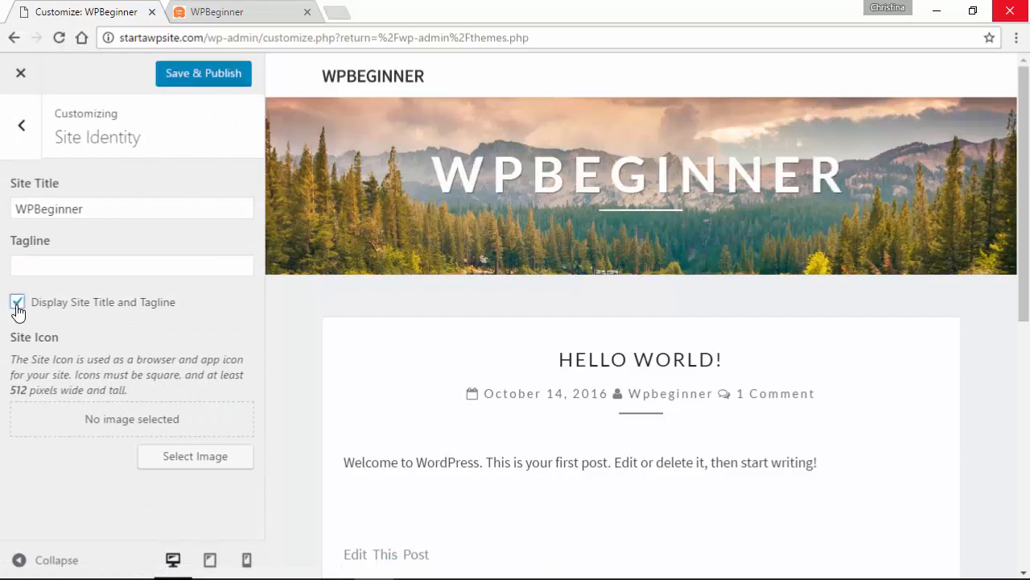
{"action": "left_click", "coordinate": [17, 306]}
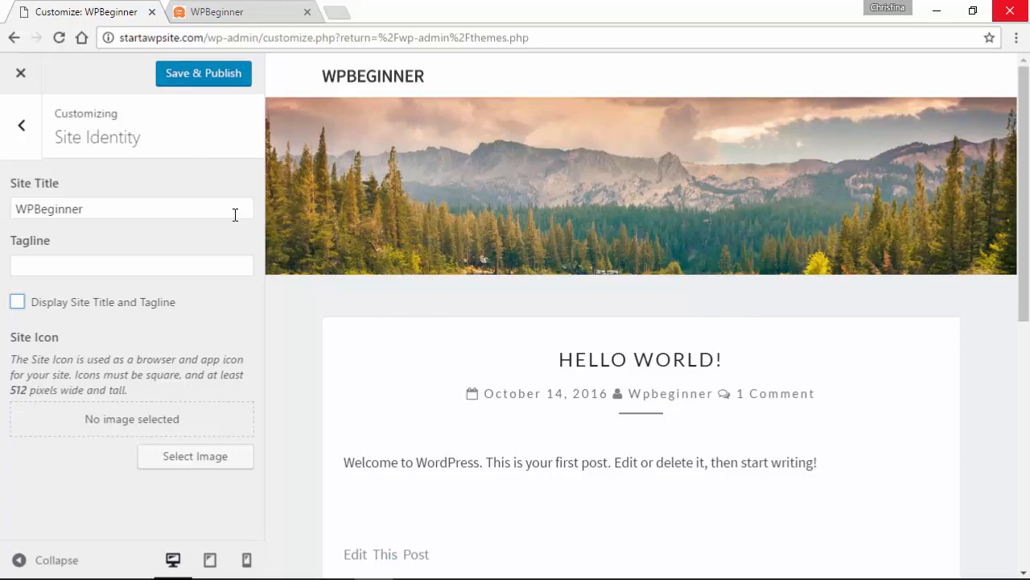
{"action": "left_click", "coordinate": [19, 129]}
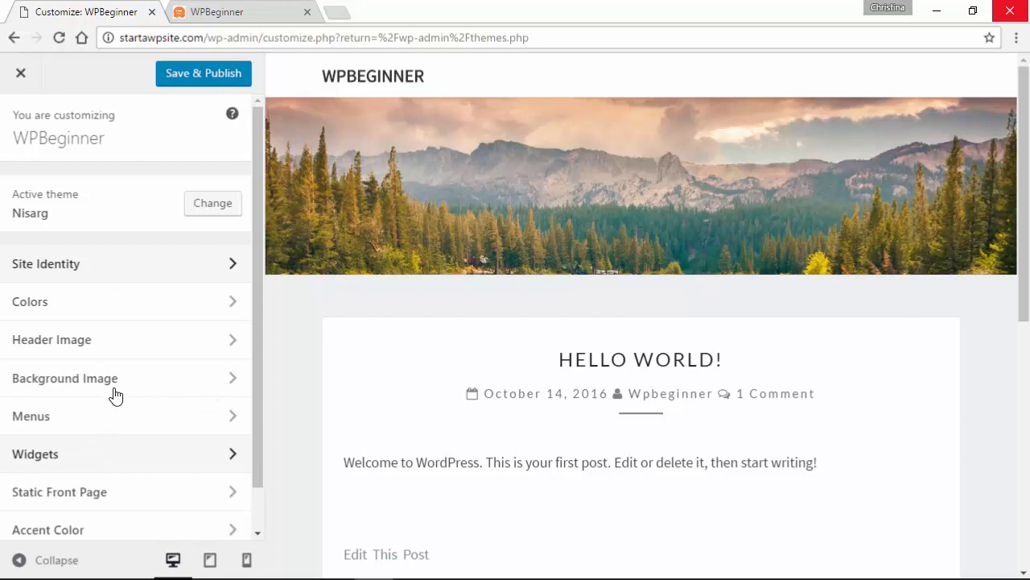
- Enter the tagline 'Beginner's Guide to WordPress' and display the site title and tagline
{"action": "left_click", "coordinate": [125, 268]}
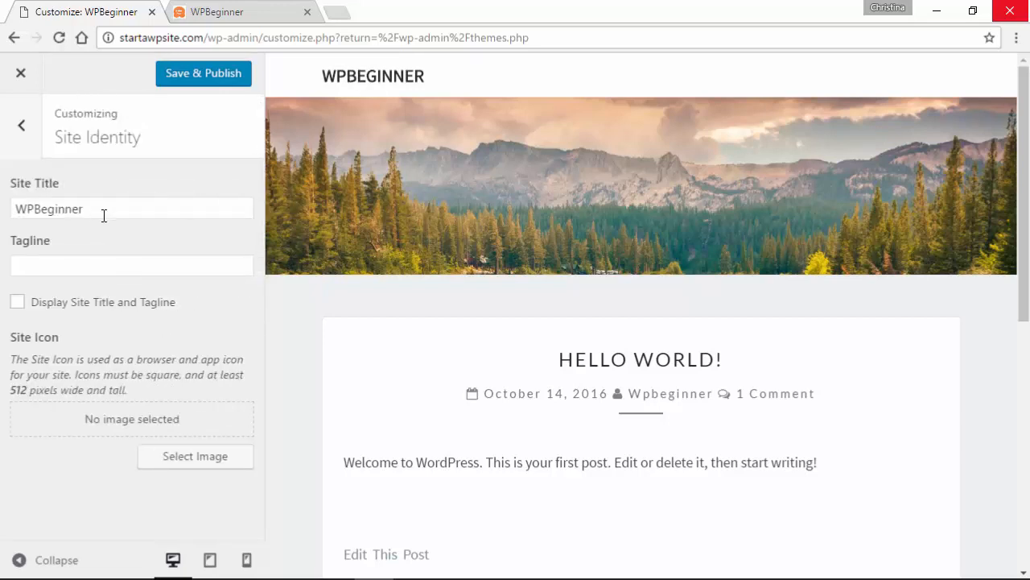
{"action": "left_click", "coordinate": [118, 266]}
{"action": "type", "text": "Beginner's Guide to WordPress"}
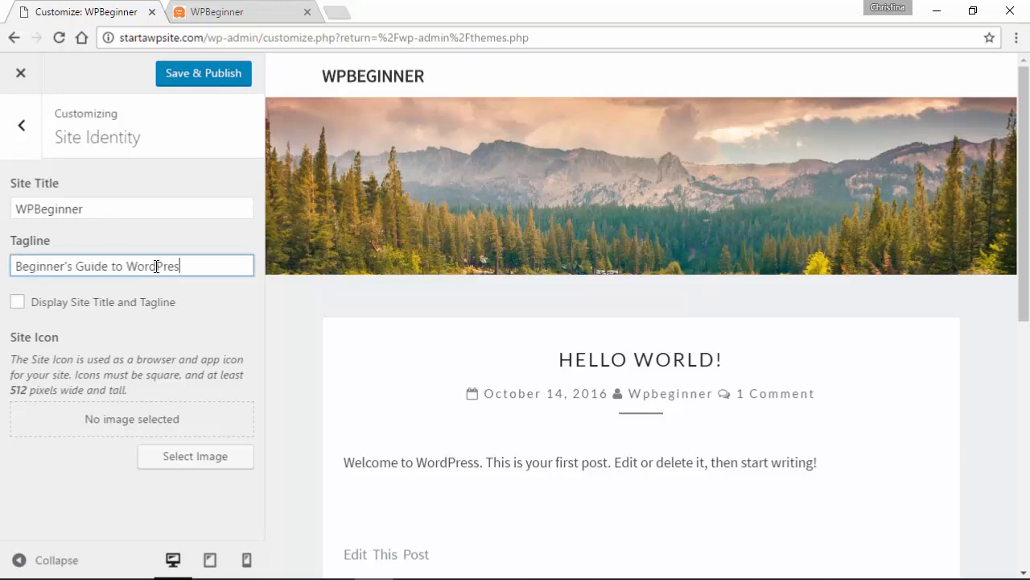
{"action": "left_click", "coordinate": [18, 303]}
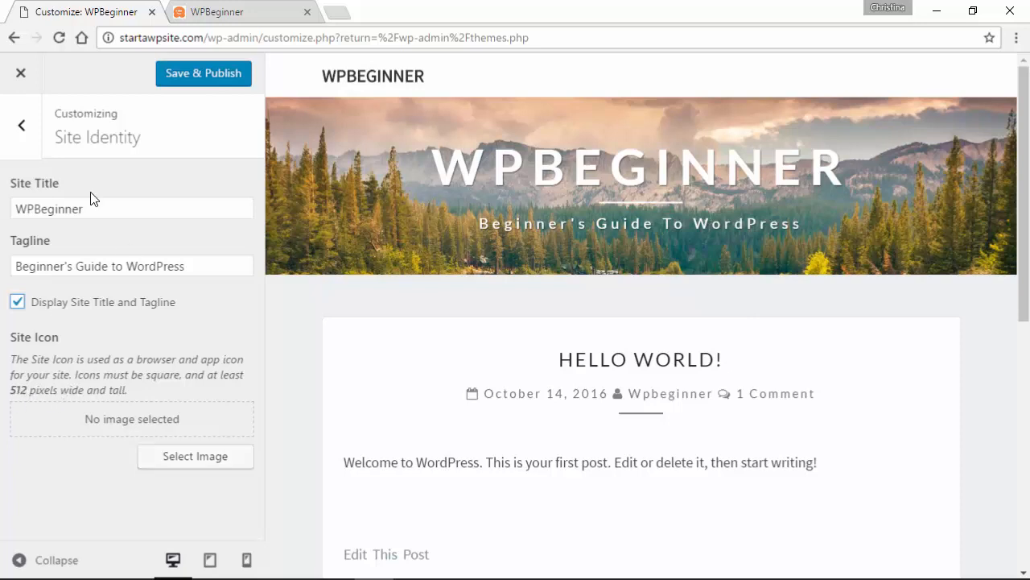
{"action": "left_click", "coordinate": [23, 127]}
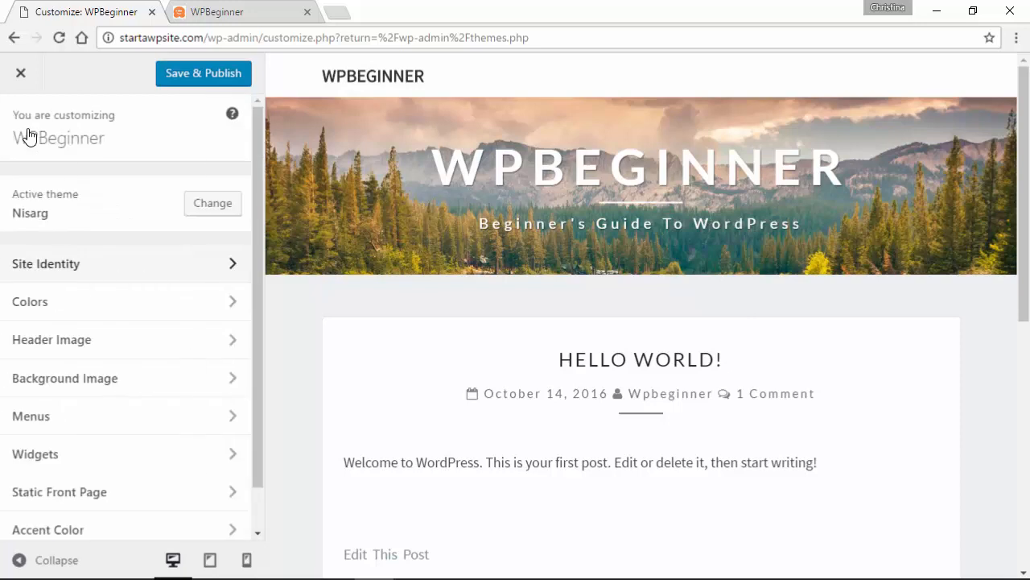
{"action": "left_click", "coordinate": [125, 311]}
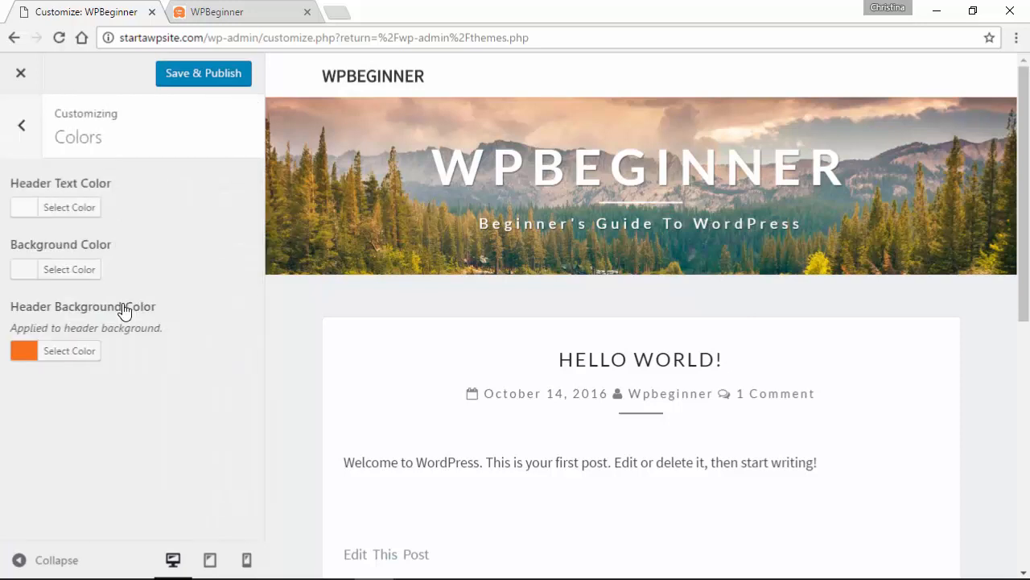
- Try black and several grey shades as the header text colour
{"action": "left_click", "coordinate": [60, 207]}
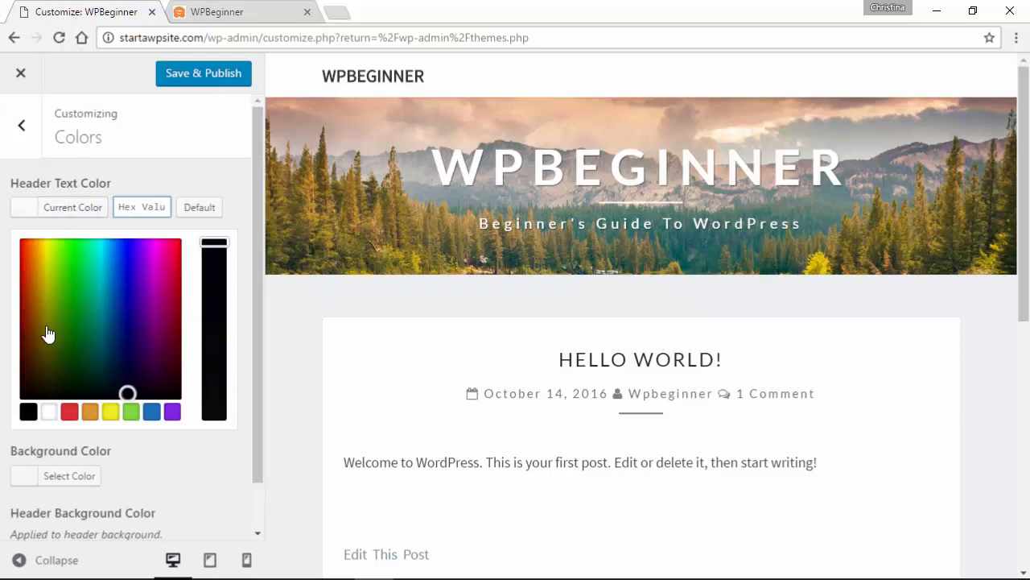
{"action": "left_click", "coordinate": [28, 413]}
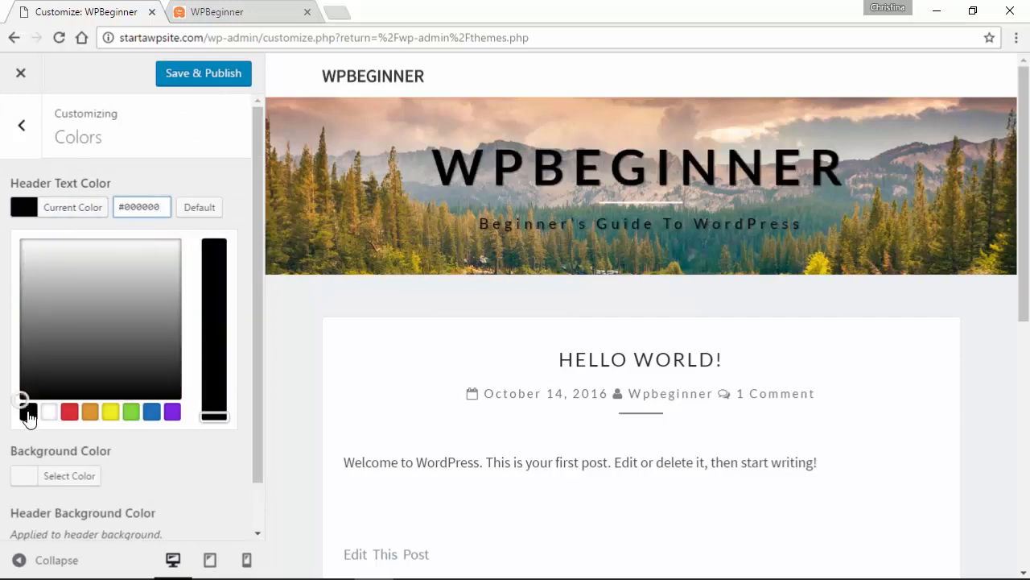
{"action": "left_click", "coordinate": [31, 339]}
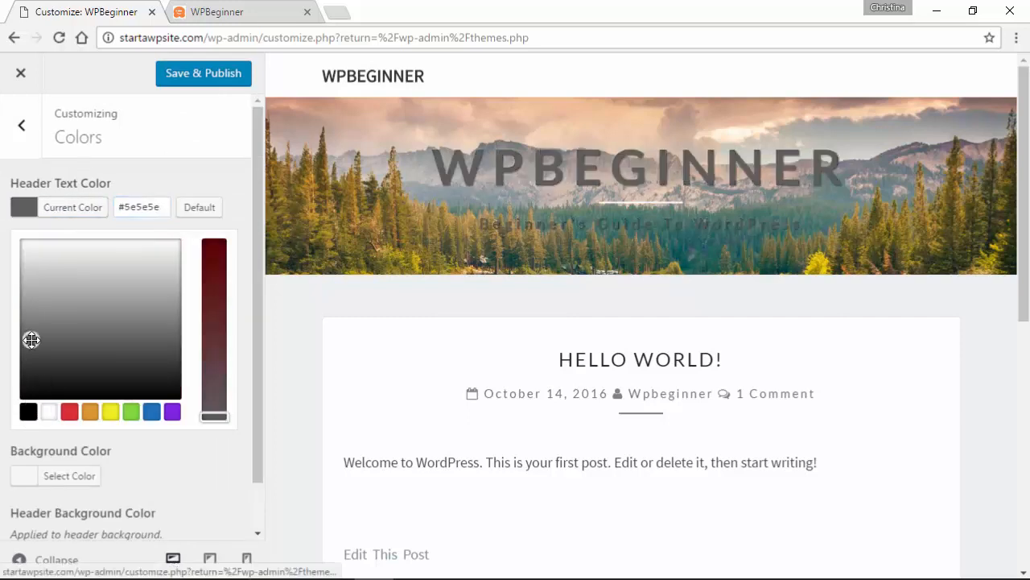
{"action": "left_click", "coordinate": [49, 355]}
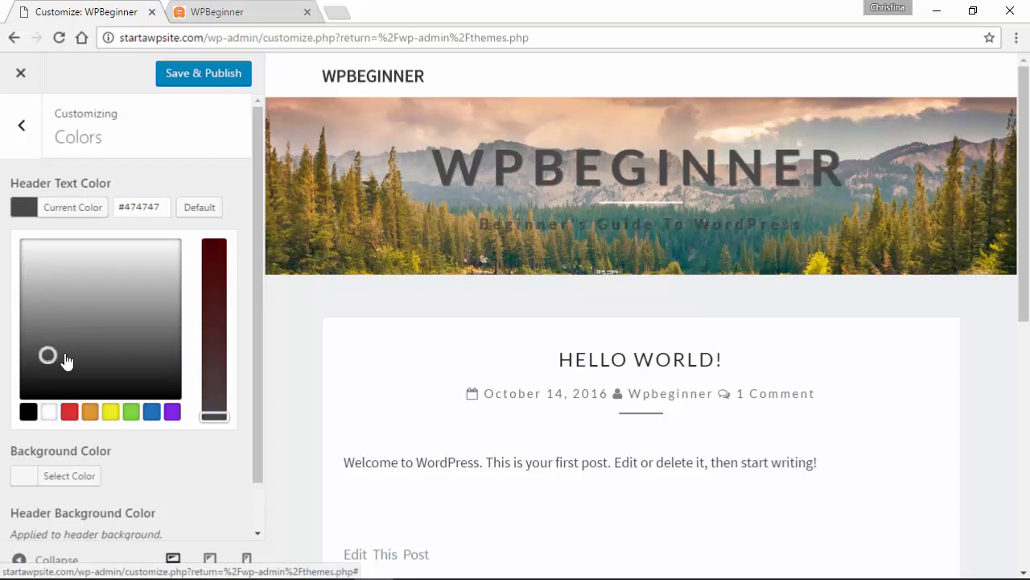
{"action": "left_click", "coordinate": [127, 359]}
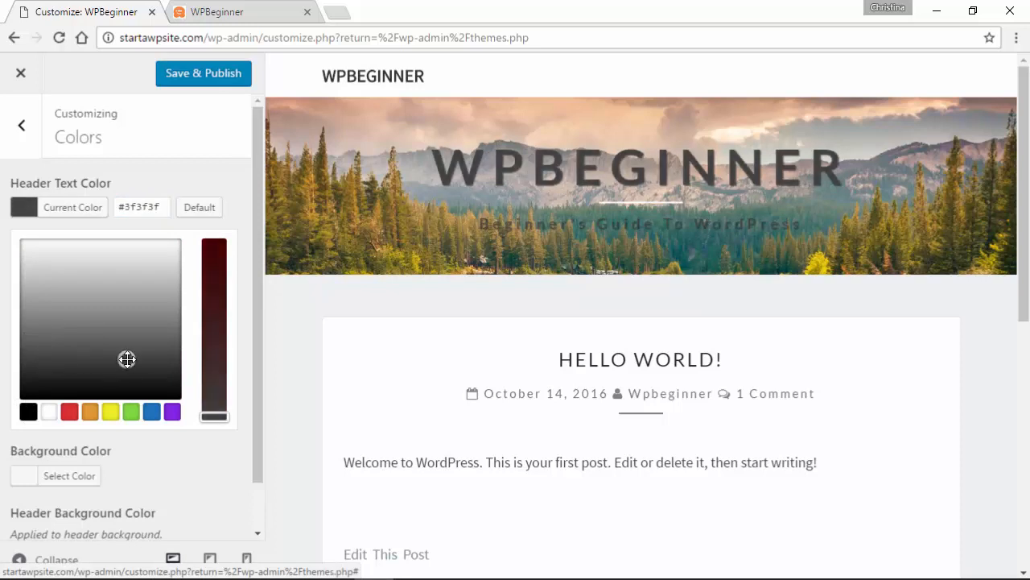
{"action": "left_click", "coordinate": [81, 369]}
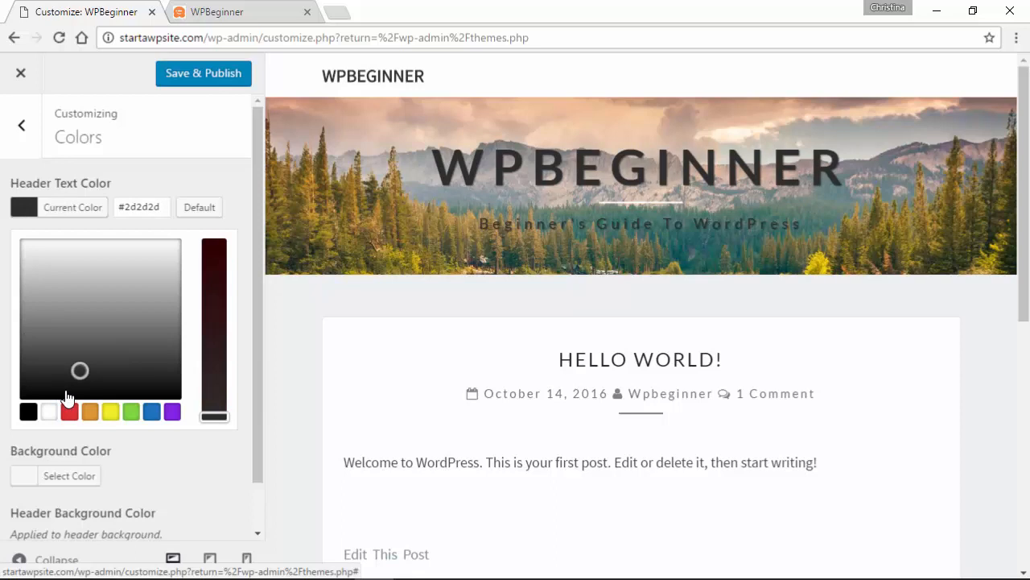
{"action": "left_click", "coordinate": [71, 388]}
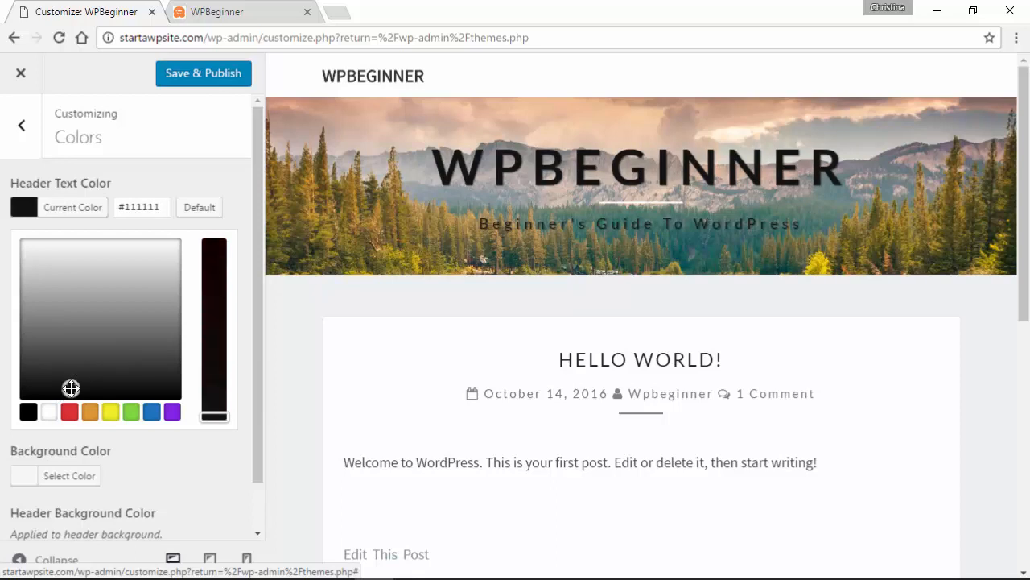
{"action": "left_click", "coordinate": [99, 369]}
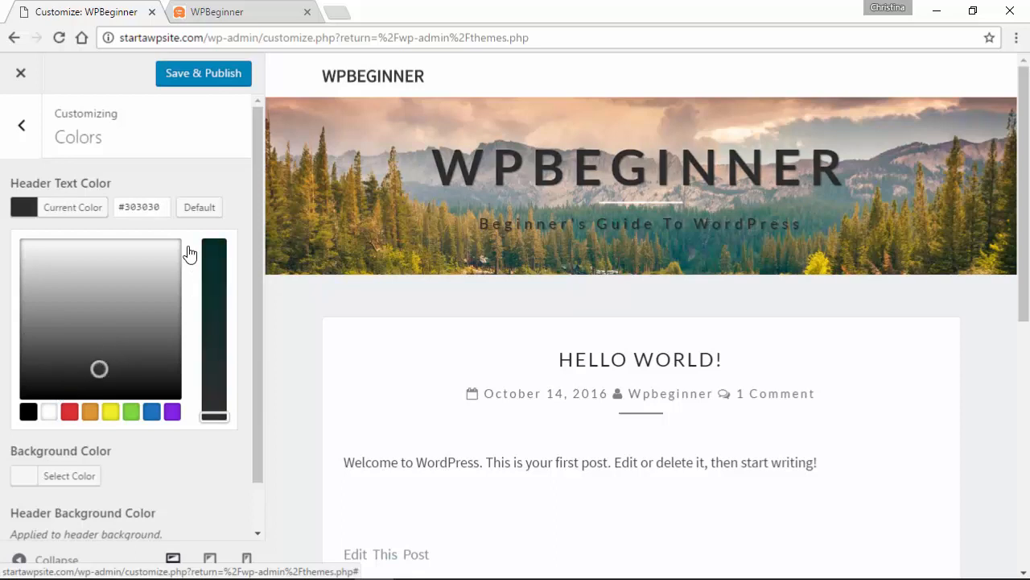
{"action": "left_click", "coordinate": [198, 209]}
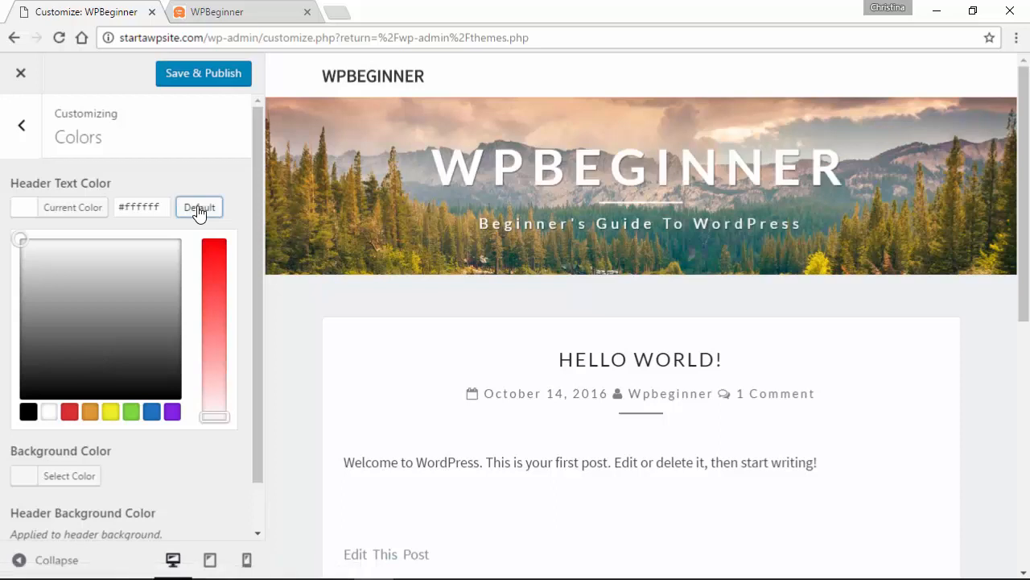
{"action": "left_click", "coordinate": [28, 412]}
- Enter #333333 as the header text colour's hex value
{"action": "left_click_drag", "start_coordinate": [123, 207], "coordinate": [202, 214]}
{"action": "type", "text": "333"}
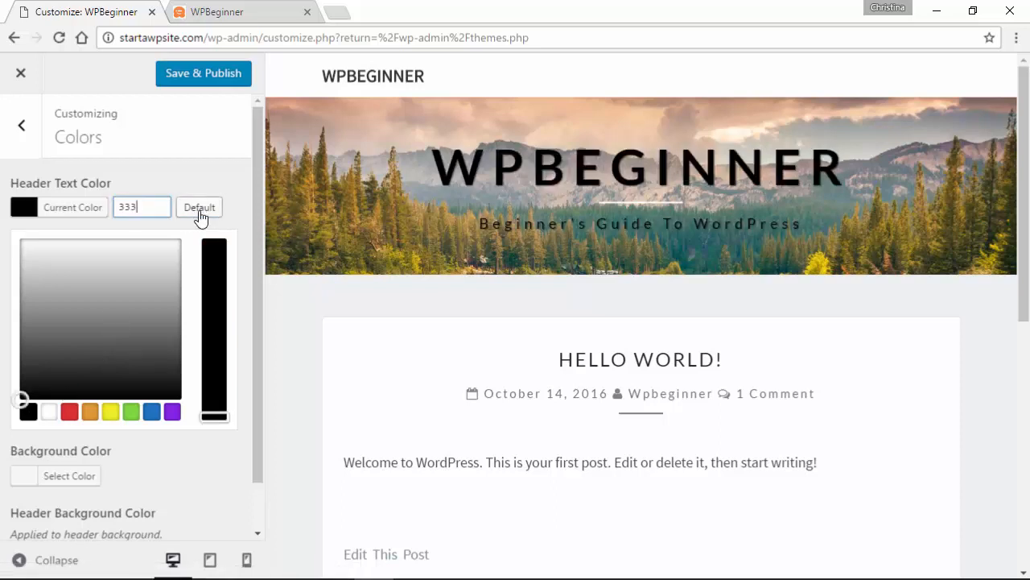
{"action": "type", "text": "33"}
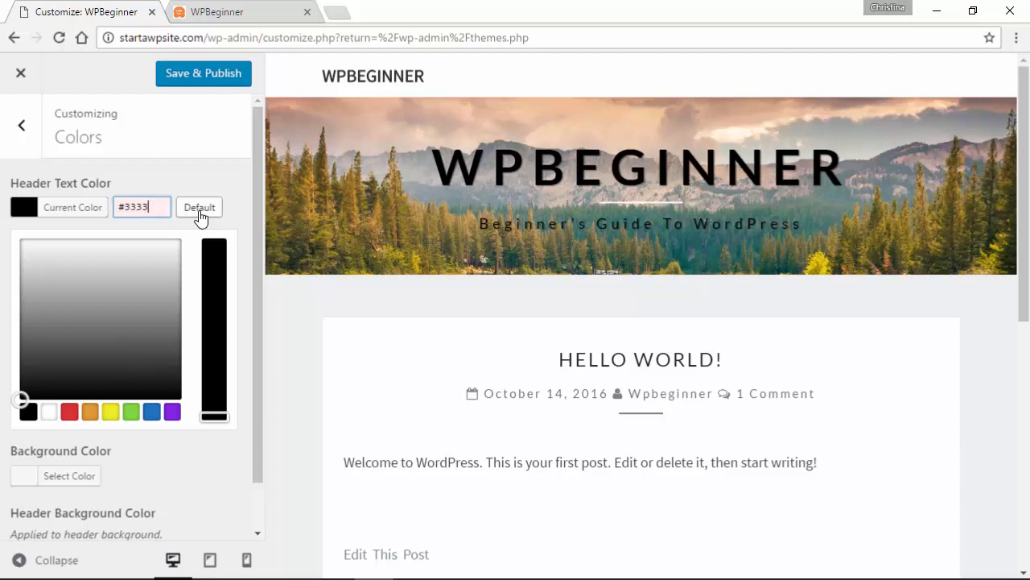
{"action": "type", "text": "33"}
{"action": "scroll", "coordinate": [257, 260], "scroll_direction": "down", "scroll_amount": 1}
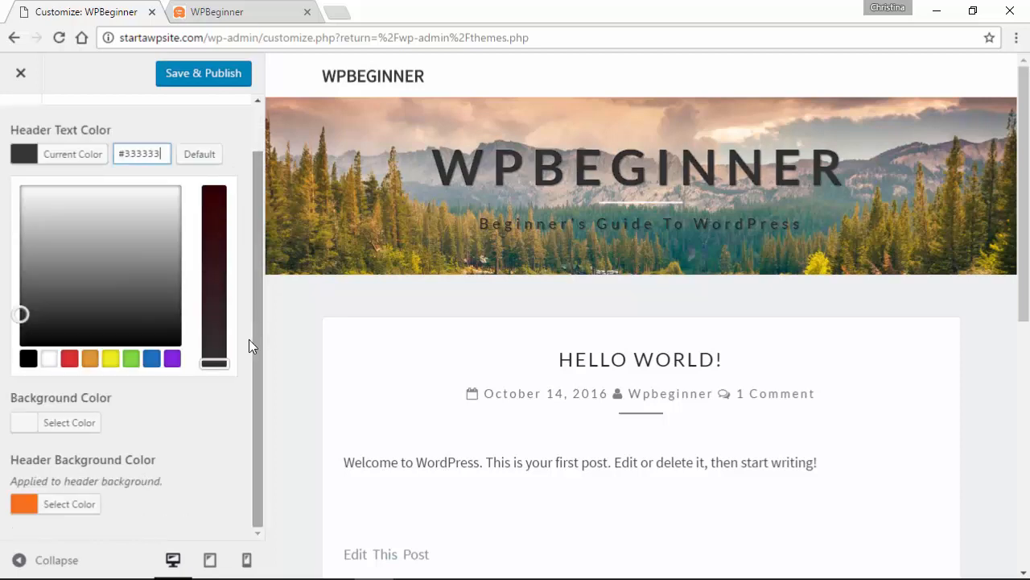
- Try red, default, white and black backgrounds, then settle on light grey #efefef
{"action": "left_click", "coordinate": [58, 423]}
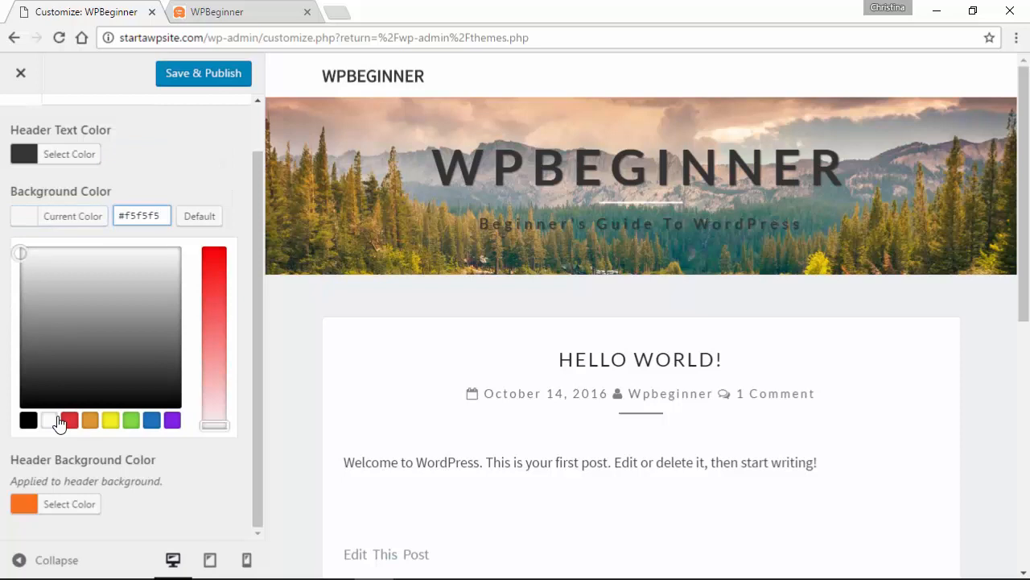
{"action": "left_click", "coordinate": [70, 423]}
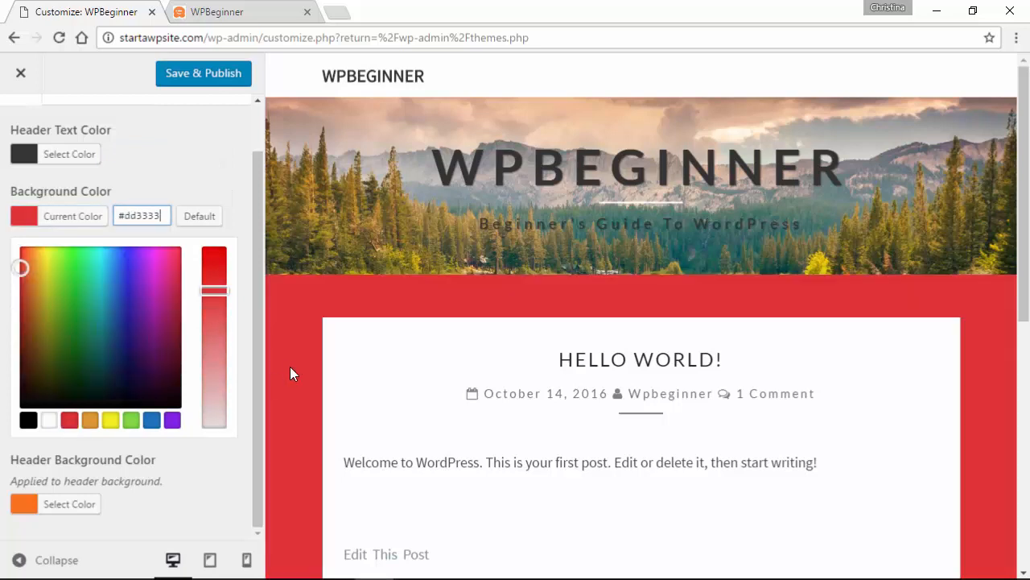
{"action": "scroll", "coordinate": [292, 364], "scroll_direction": "down", "scroll_amount": 4}
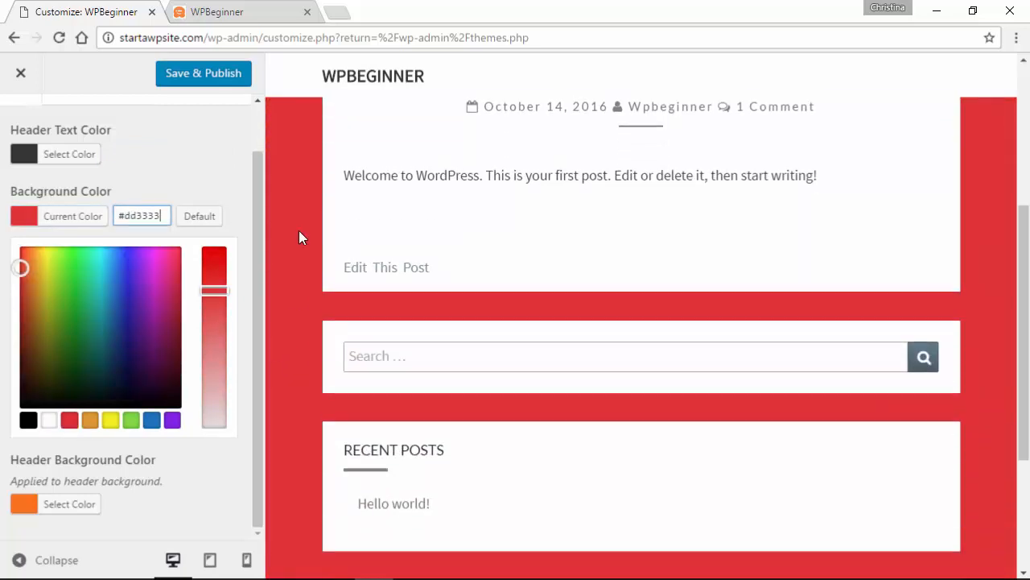
{"action": "scroll", "coordinate": [317, 290], "scroll_direction": "up", "scroll_amount": 3}
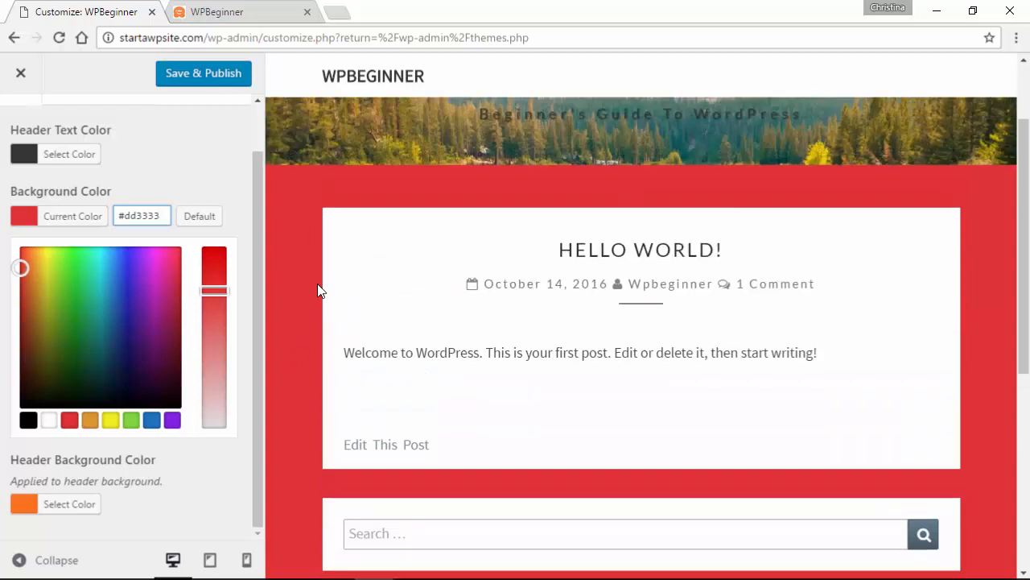
{"action": "left_click", "coordinate": [197, 226]}
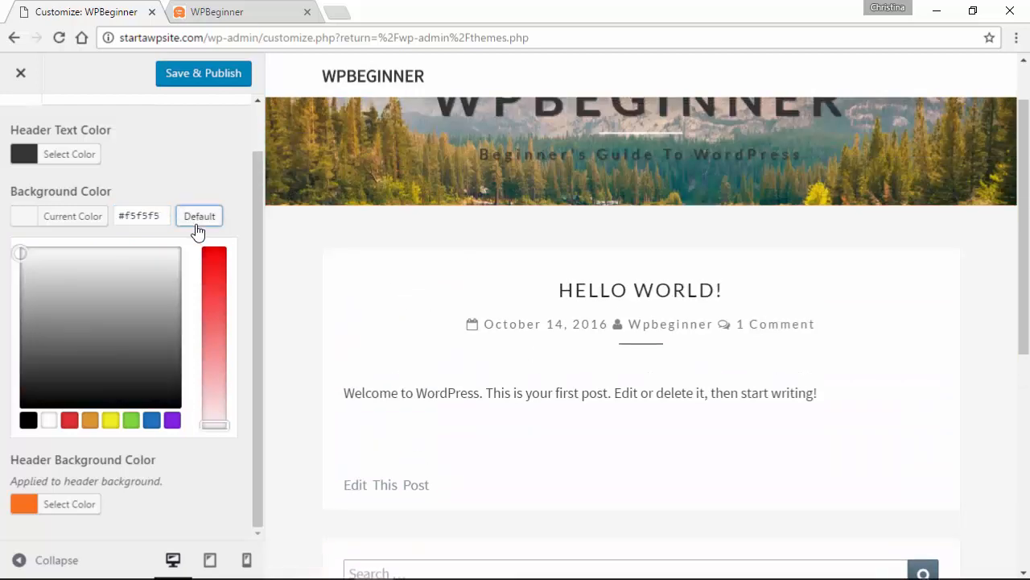
{"action": "left_click", "coordinate": [47, 425]}
{"action": "left_click", "coordinate": [28, 424]}
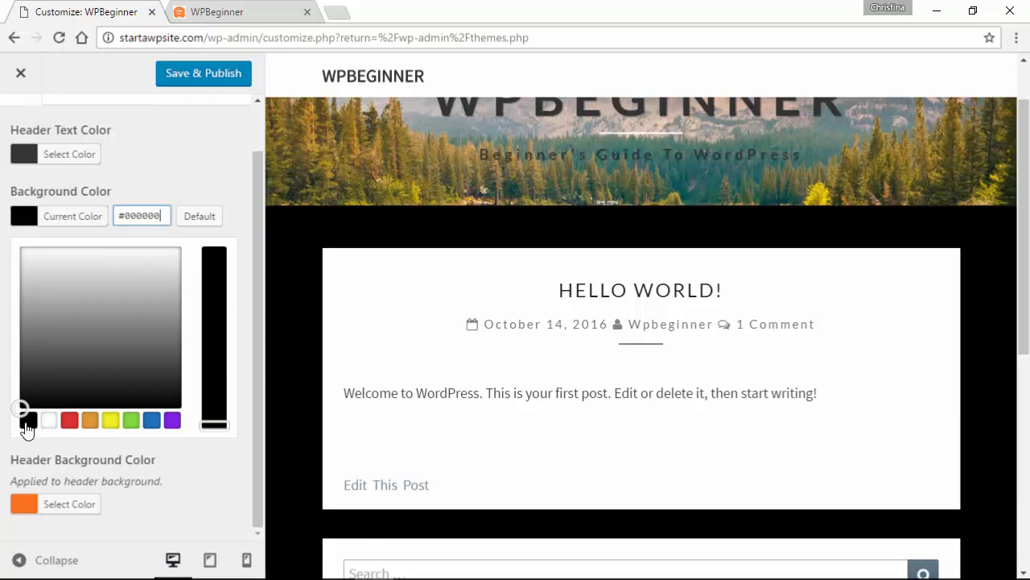
{"action": "left_click", "coordinate": [50, 258]}
{"action": "left_click", "coordinate": [113, 258]}
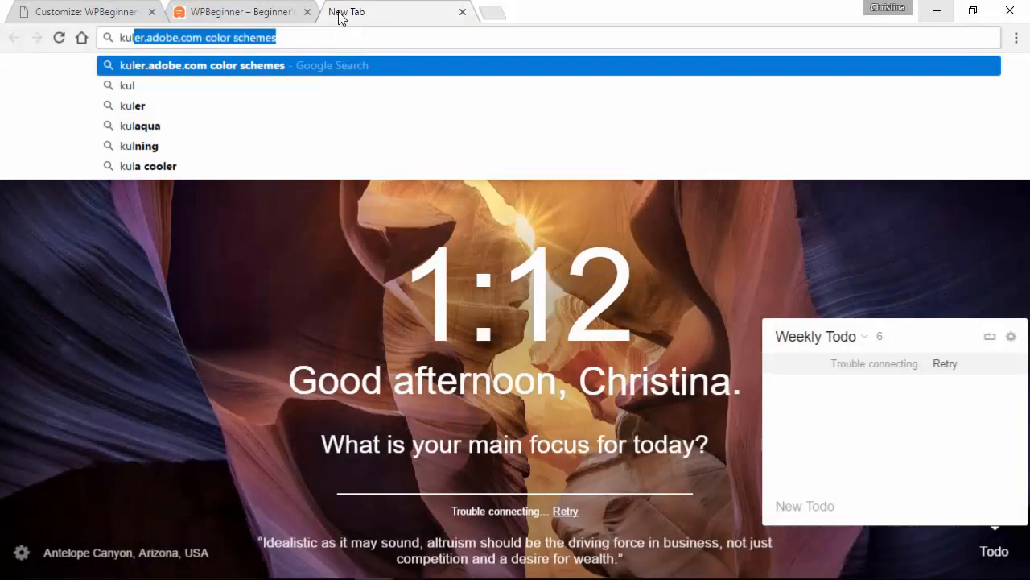
- Search for Adobe Kuler and browse the most used themes on Adobe Color
{"action": "type", "text": "er adobe"}
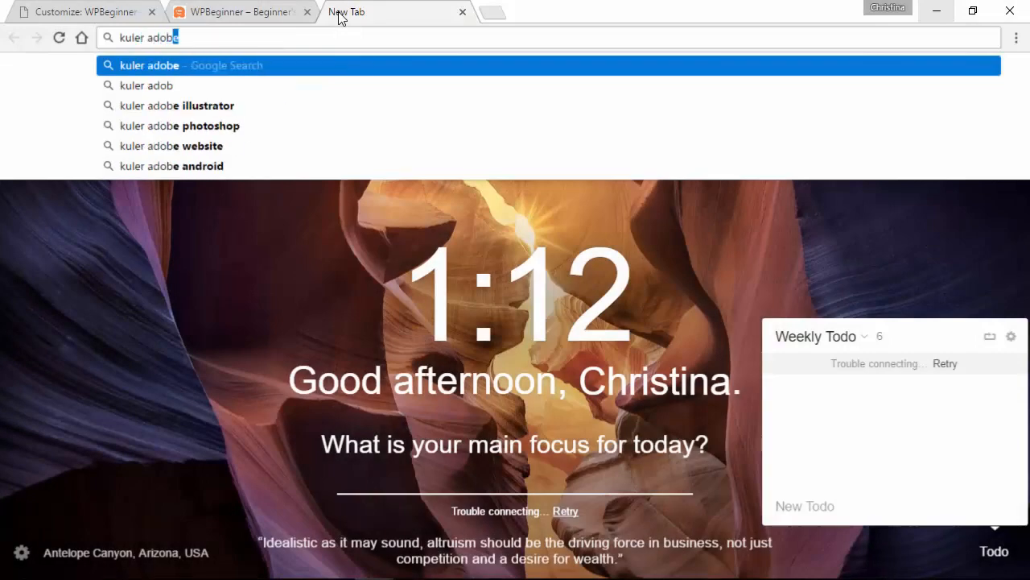
{"action": "key", "text": "Return"}
{"action": "left_click", "coordinate": [172, 213]}
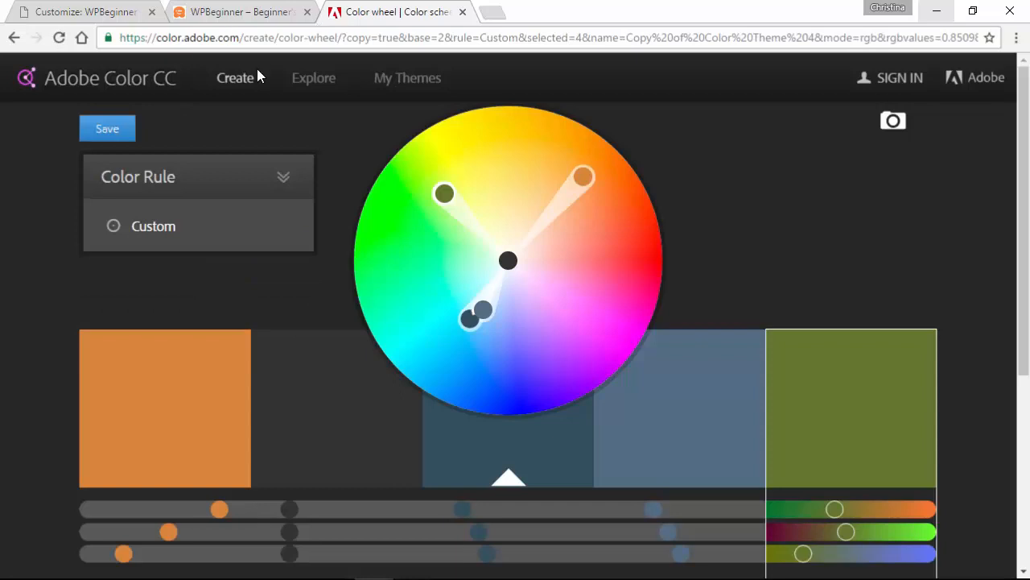
{"action": "left_click", "coordinate": [318, 84]}
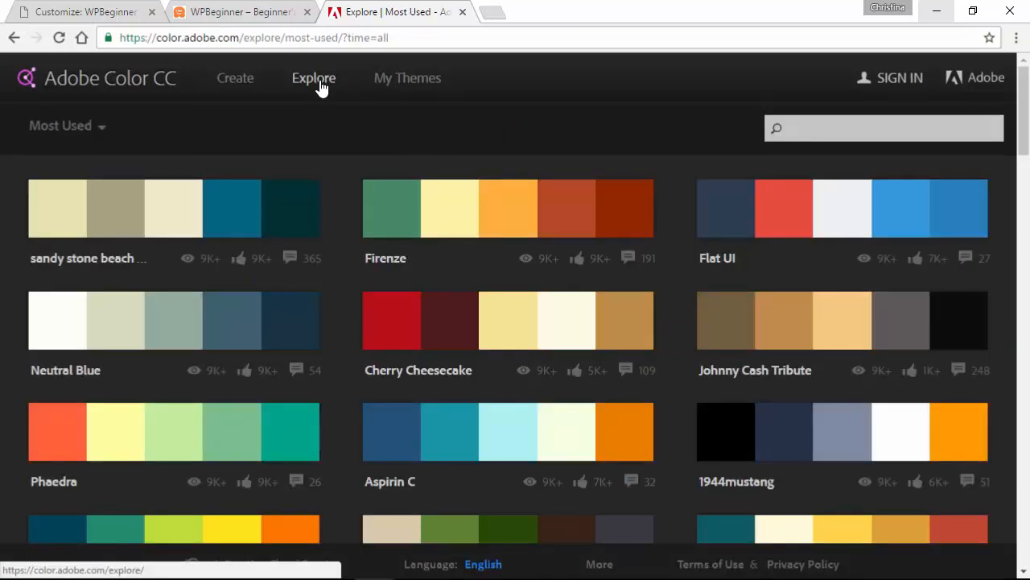
{"action": "scroll", "coordinate": [338, 179], "scroll_direction": "down", "scroll_amount": 2}
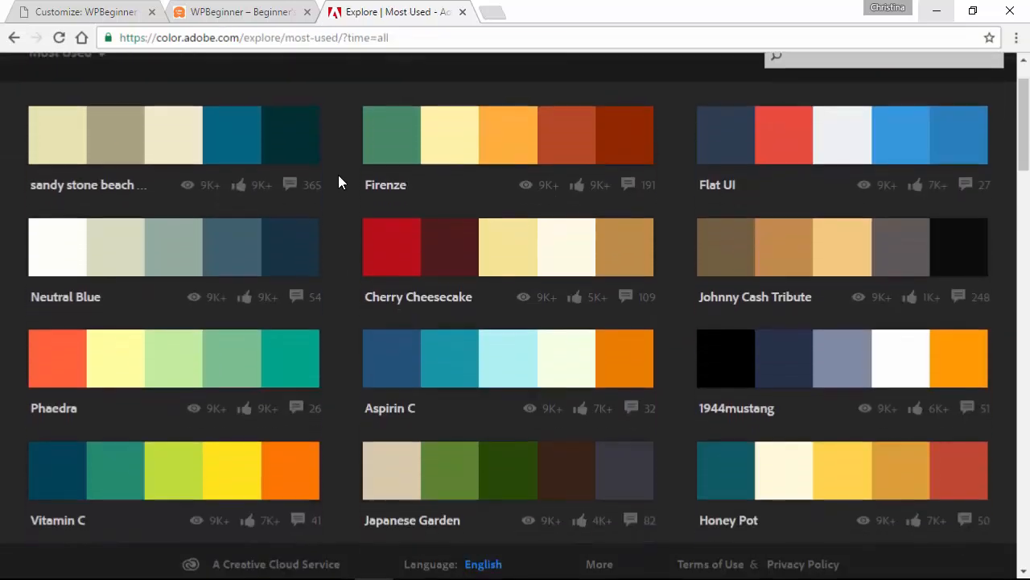
{"action": "scroll", "coordinate": [338, 182], "scroll_direction": "down", "scroll_amount": 3}
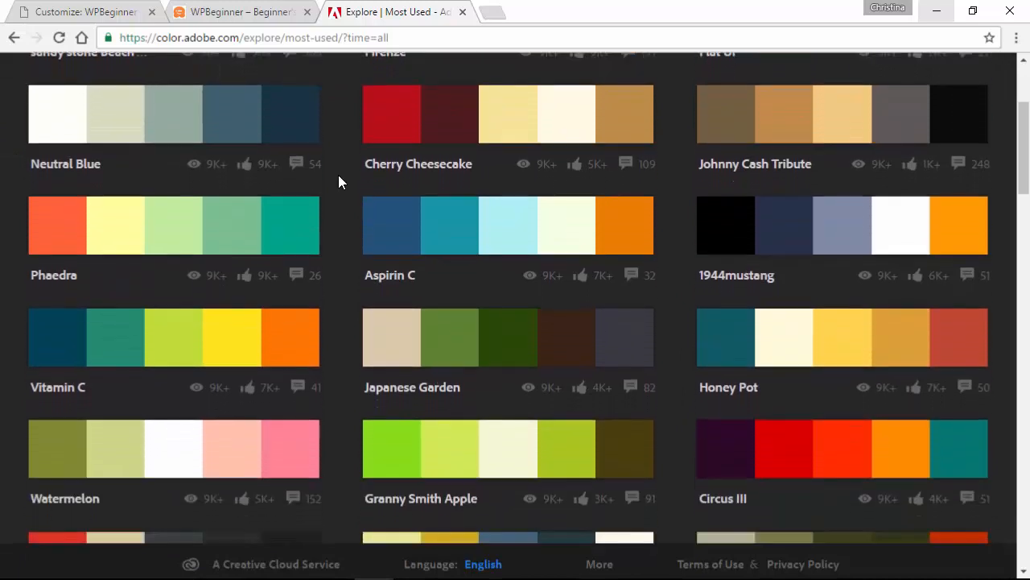
{"action": "scroll", "coordinate": [338, 174], "scroll_direction": "down", "scroll_amount": 2}
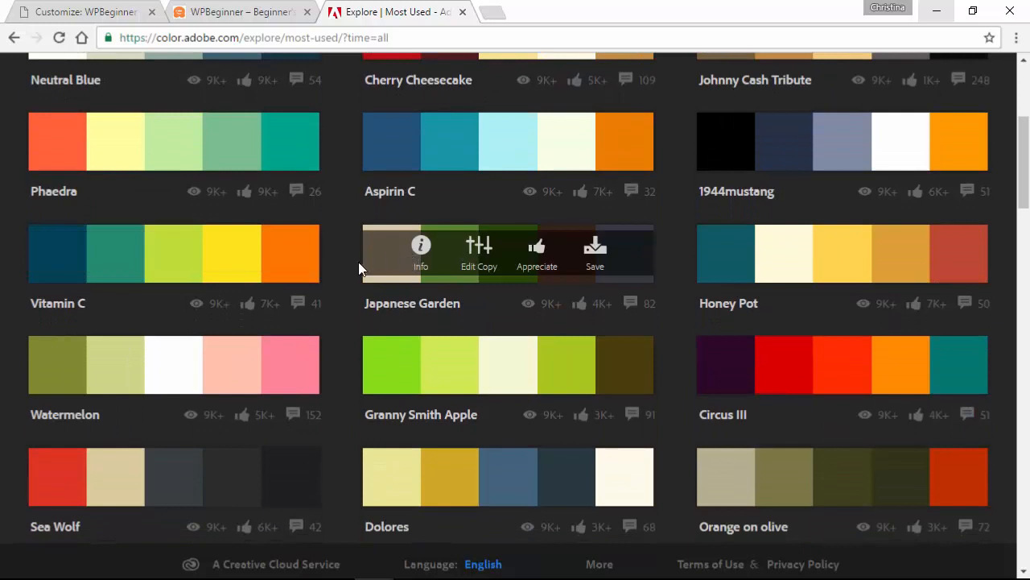
{"action": "scroll", "coordinate": [362, 279], "scroll_direction": "down", "scroll_amount": 2}
{"action": "scroll", "coordinate": [361, 279], "scroll_direction": "down", "scroll_amount": 2}
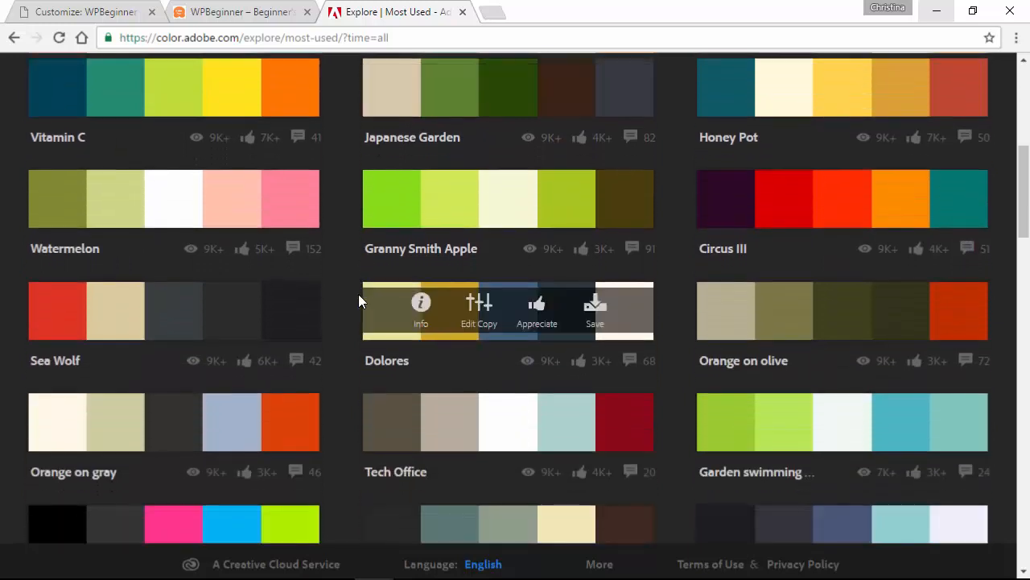
- Open an editable copy of Dolores and reveal its fourth colour's hex, 26393D
{"action": "left_click", "coordinate": [479, 315]}
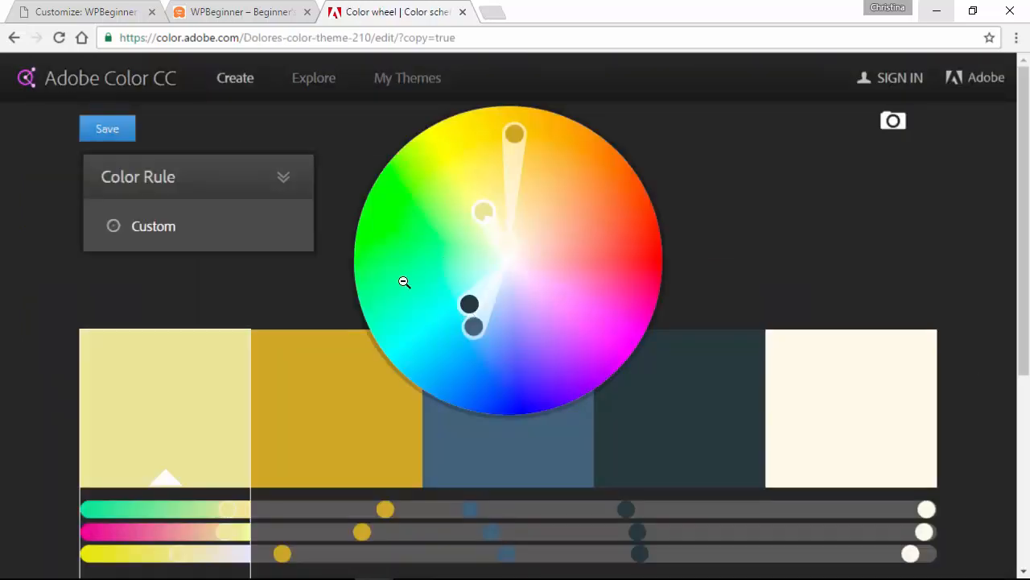
{"action": "scroll", "coordinate": [303, 294], "scroll_direction": "down", "scroll_amount": 3}
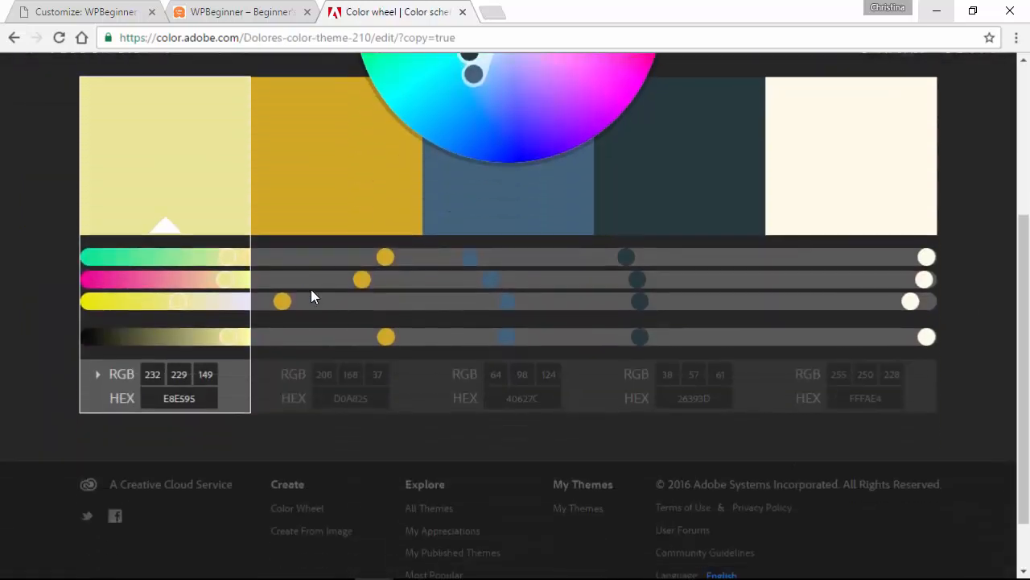
{"action": "left_click", "coordinate": [669, 398]}
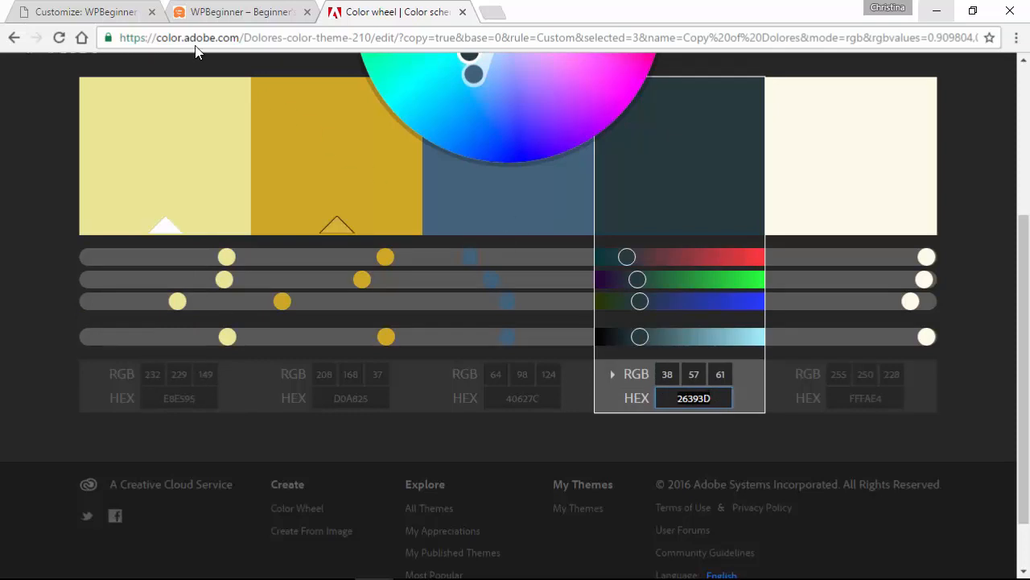
{"action": "left_click", "coordinate": [112, 12]}
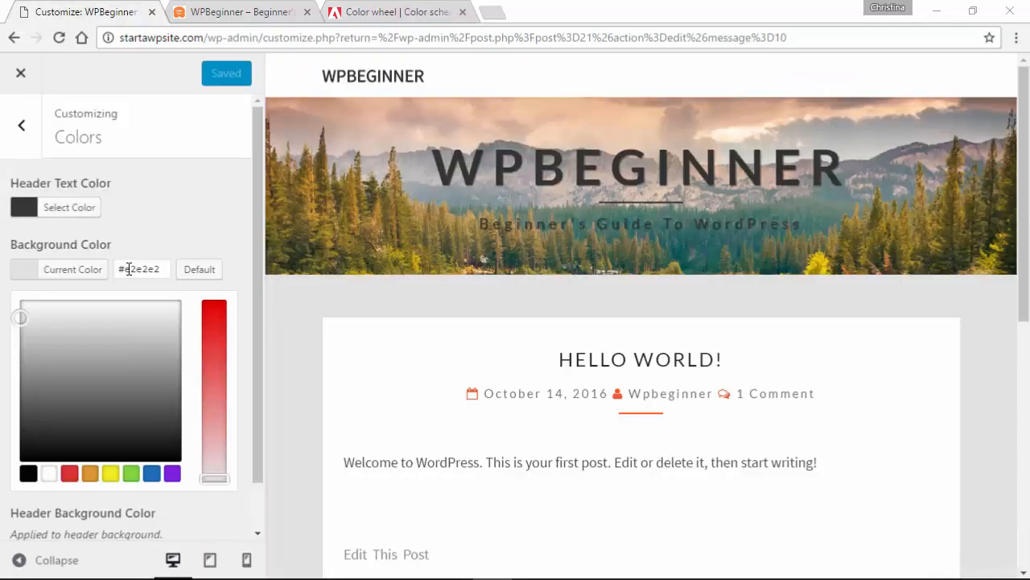
- Paste #26393d as the site background, reset it to default, then open Header Background Color
{"action": "left_click_drag", "start_coordinate": [125, 269], "coordinate": [165, 268]}
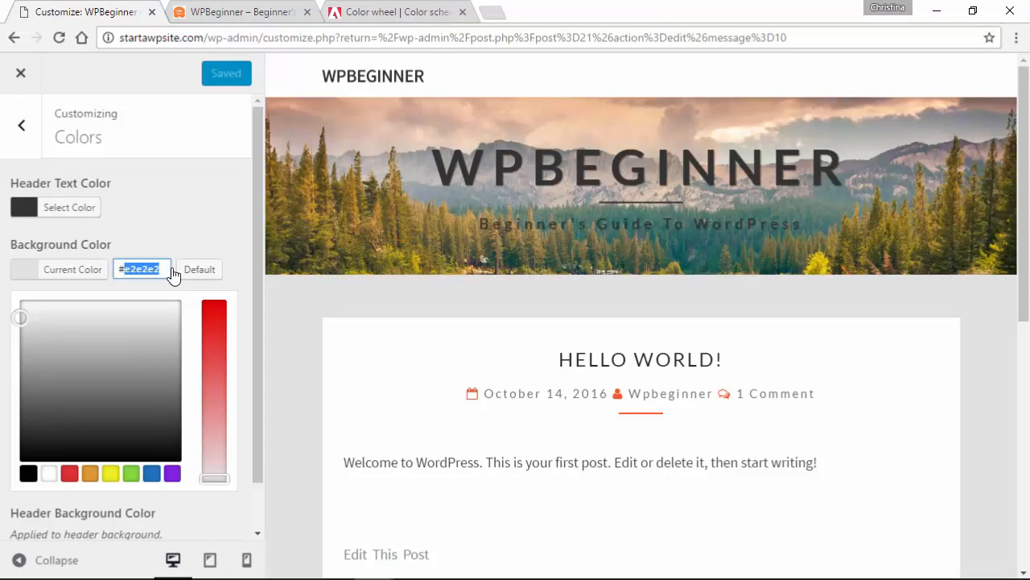
{"action": "type", "text": "26393d"}
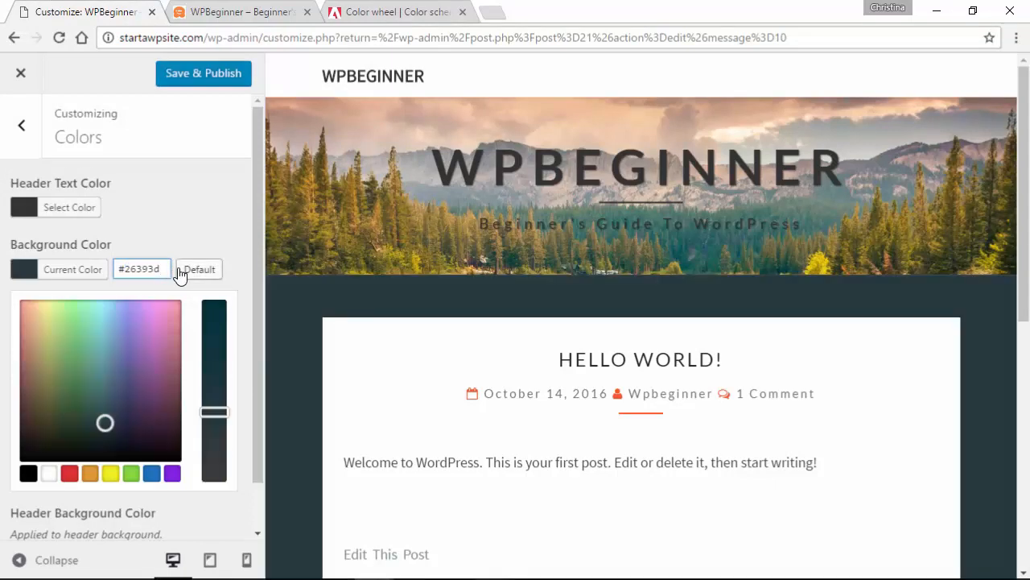
{"action": "left_click", "coordinate": [212, 274]}
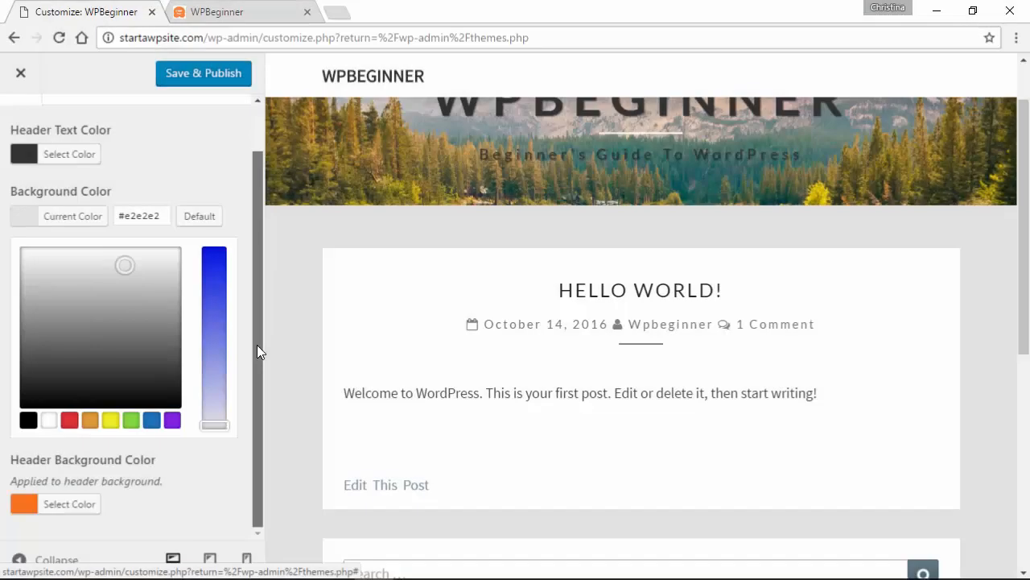
{"action": "left_click", "coordinate": [60, 505]}
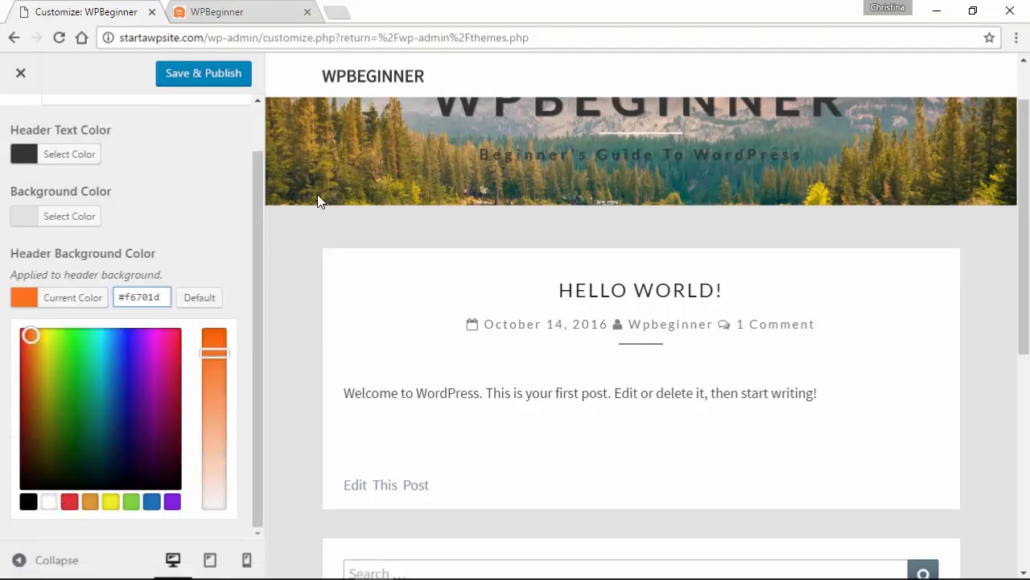
- Preview purple, green, navy, gold and bright-green header backgrounds, then restore the default #b0bec5
{"action": "scroll", "coordinate": [317, 201], "scroll_direction": "up", "scroll_amount": 1}
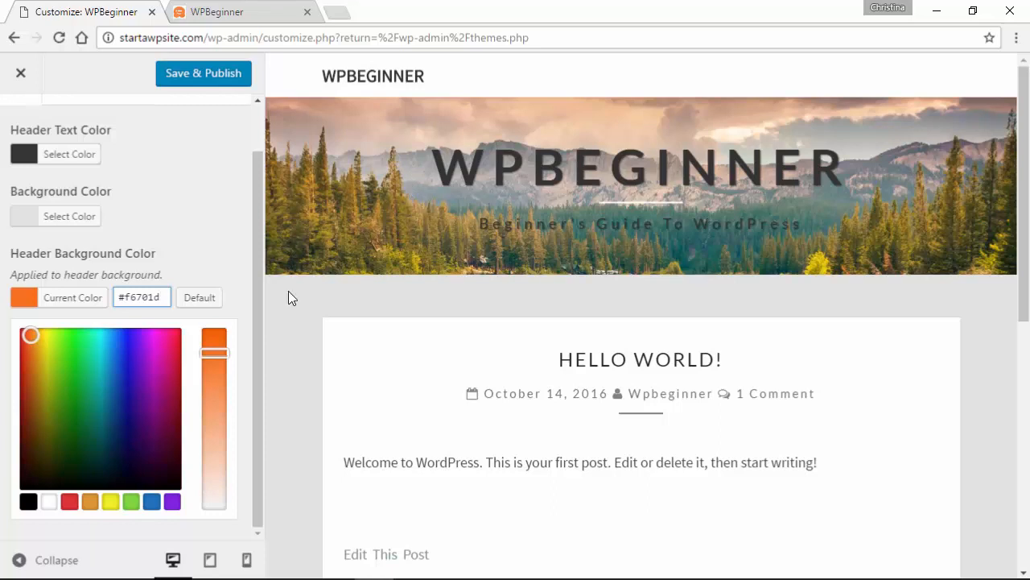
{"action": "left_click", "coordinate": [149, 409]}
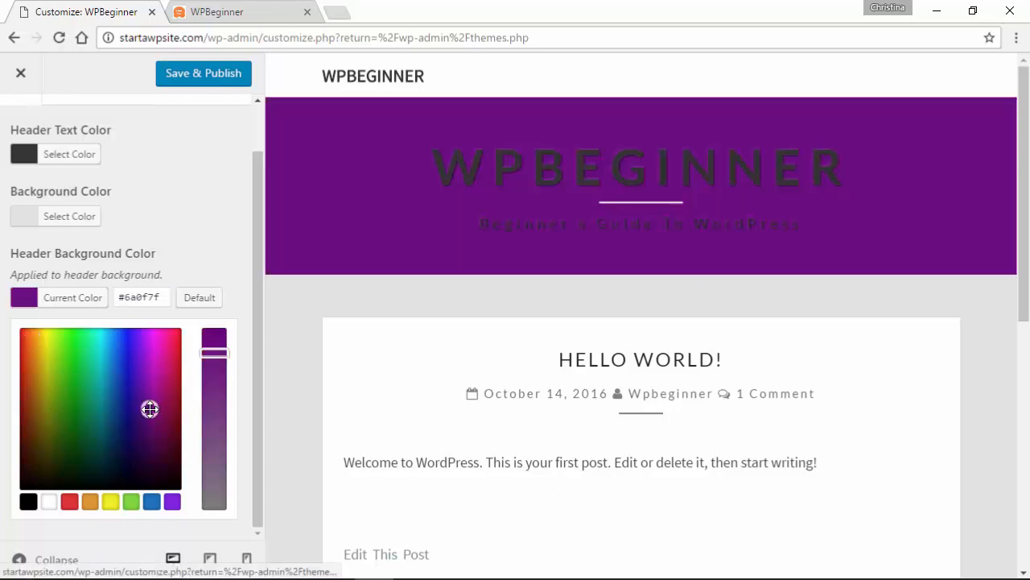
{"action": "left_click", "coordinate": [76, 432]}
{"action": "left_click", "coordinate": [115, 471]}
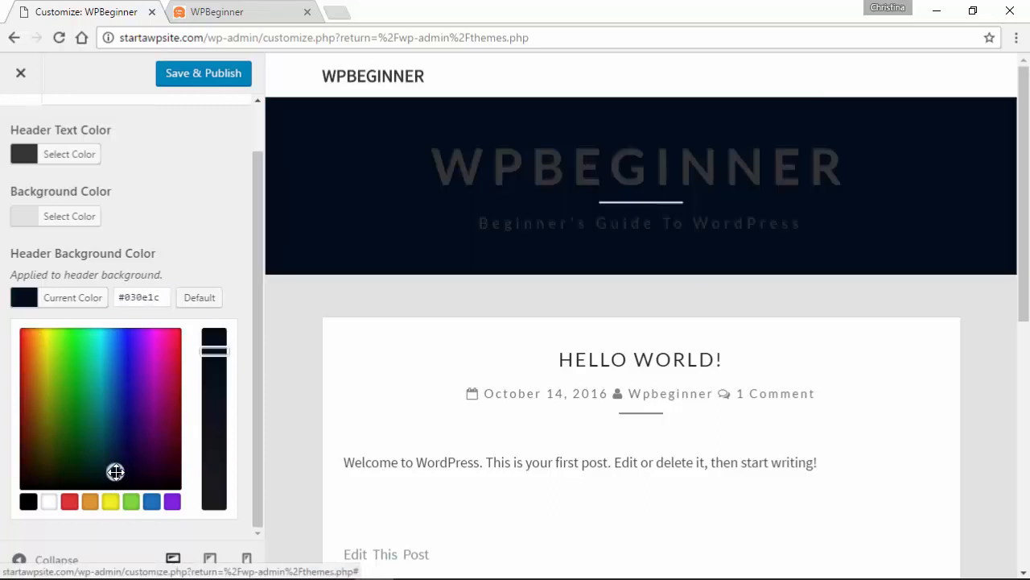
{"action": "left_click", "coordinate": [41, 384]}
{"action": "left_click", "coordinate": [75, 338]}
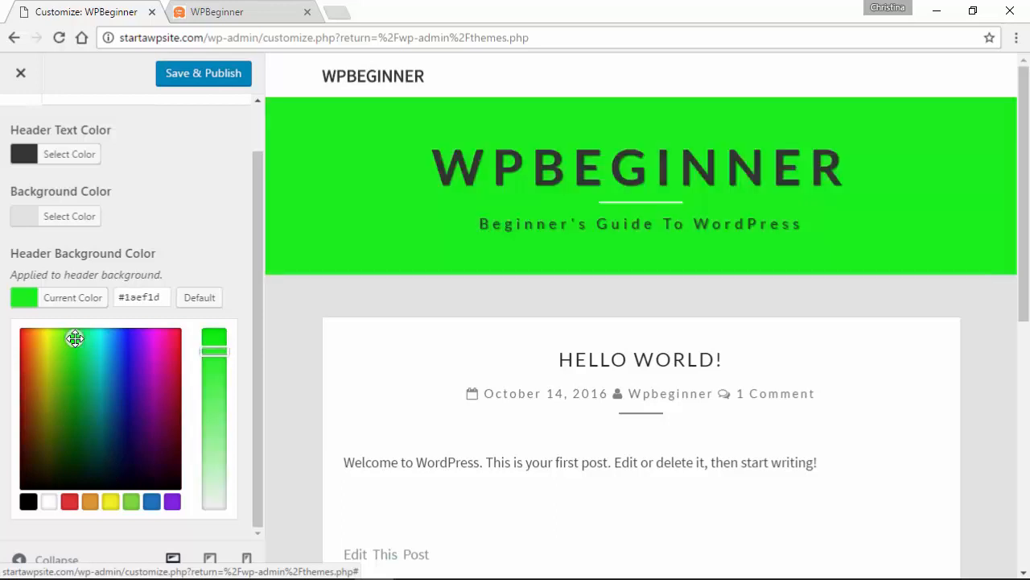
{"action": "left_click", "coordinate": [206, 300]}
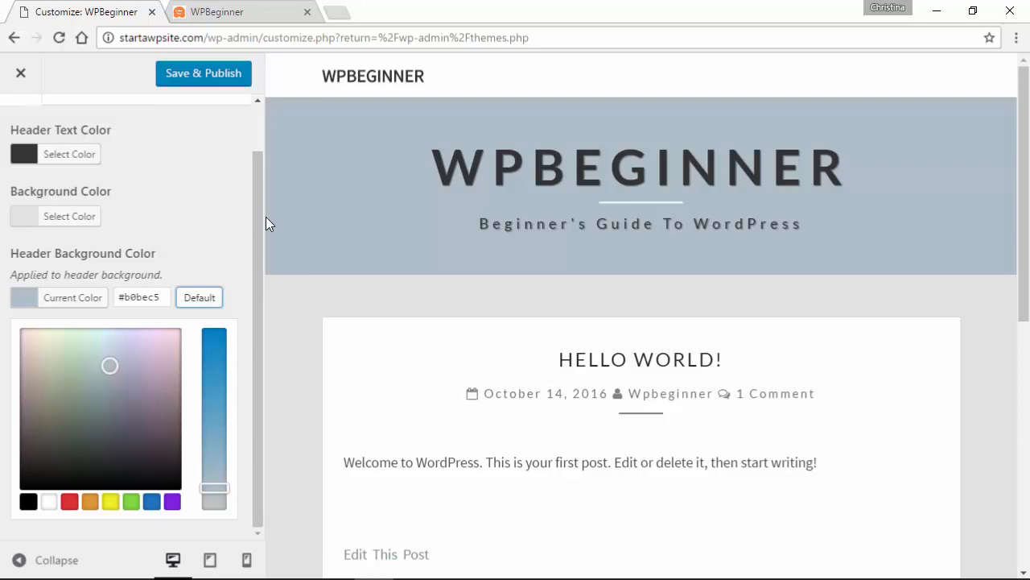
{"action": "scroll", "coordinate": [234, 145], "scroll_direction": "up", "scroll_amount": 1}
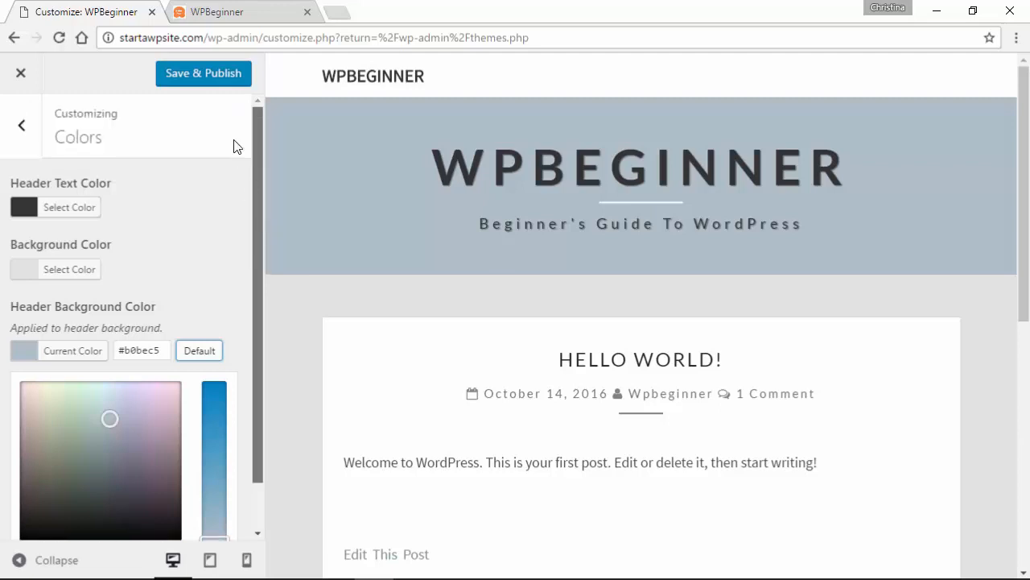
- Open the Header Image settings and point out the recommended 1600 × 400 header size
{"action": "left_click", "coordinate": [24, 131]}
{"action": "left_click_drag", "start_coordinate": [256, 212], "coordinate": [261, 272]}
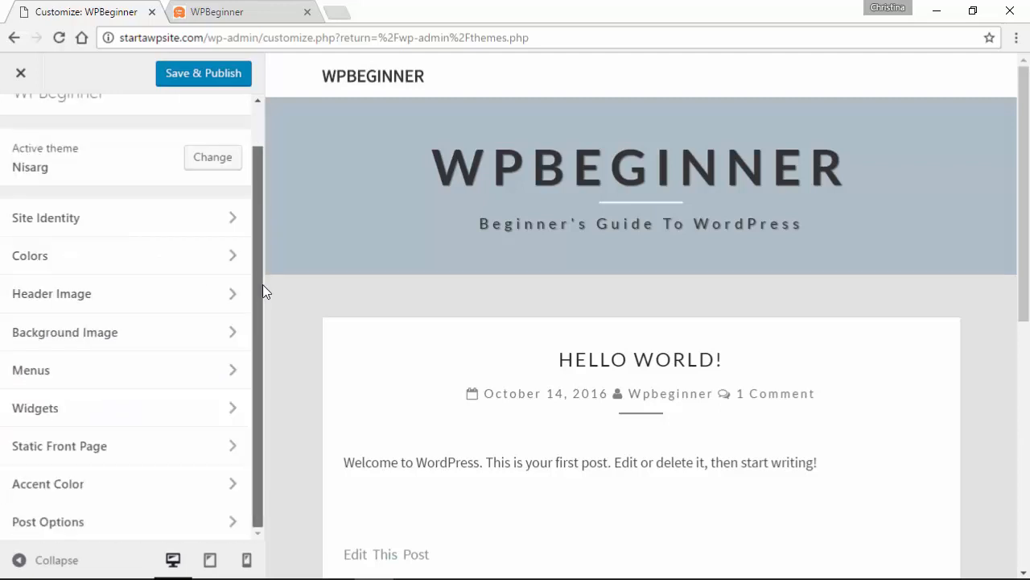
{"action": "left_click", "coordinate": [87, 296]}
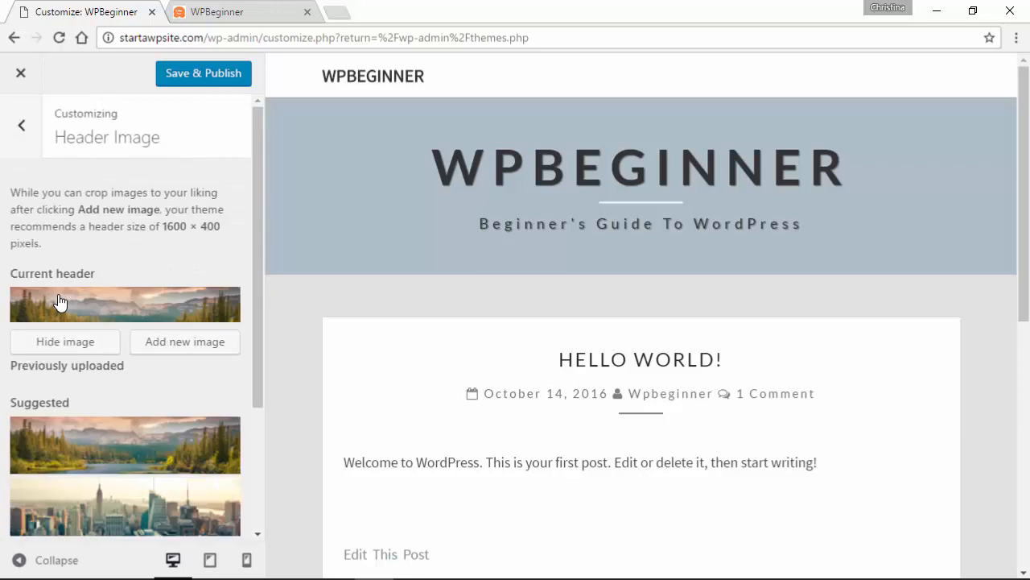
{"action": "left_click_drag", "start_coordinate": [258, 213], "coordinate": [265, 305]}
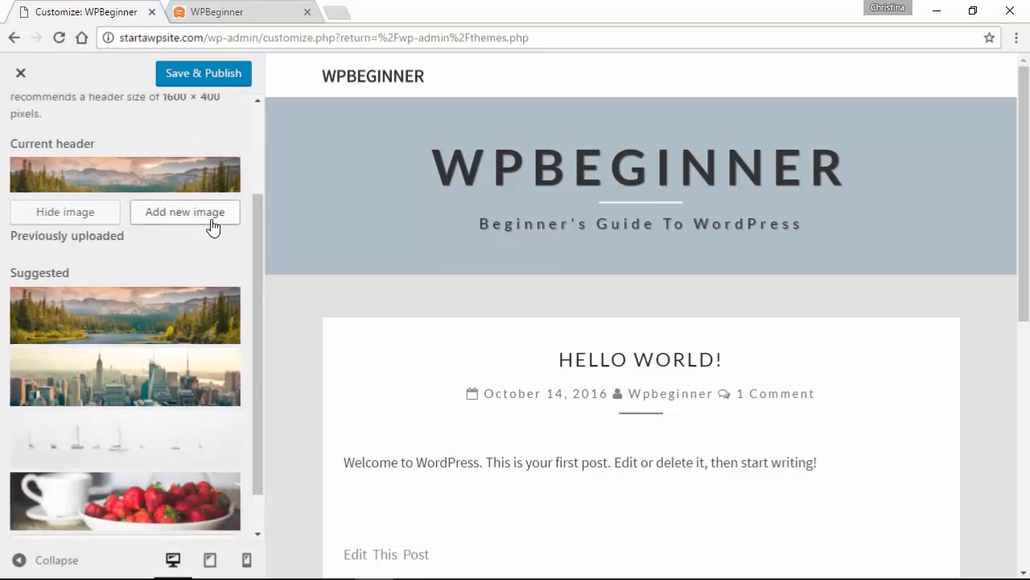
{"action": "left_click_drag", "start_coordinate": [256, 243], "coordinate": [261, 181]}
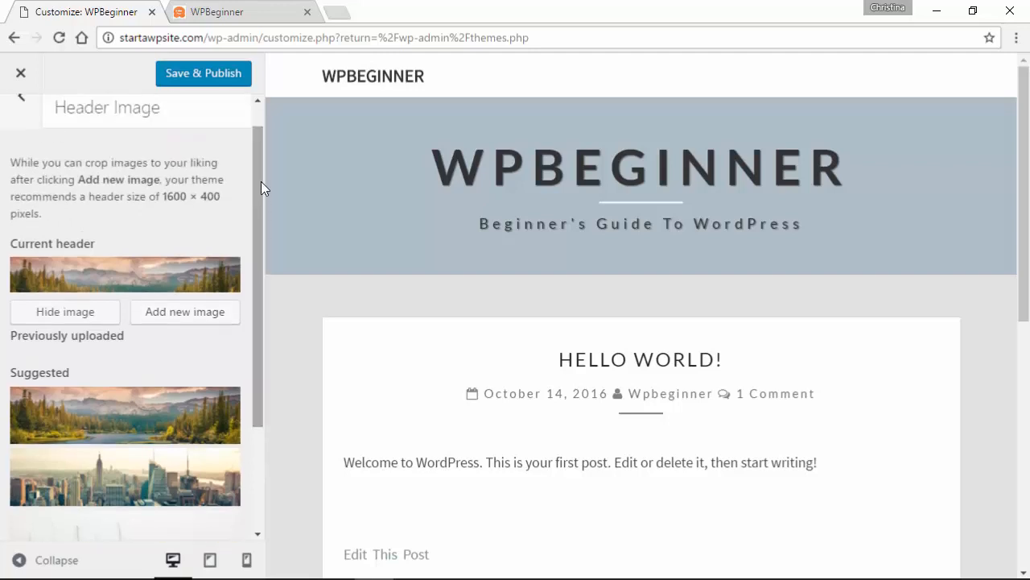
{"action": "left_click_drag", "start_coordinate": [85, 192], "coordinate": [221, 197]}
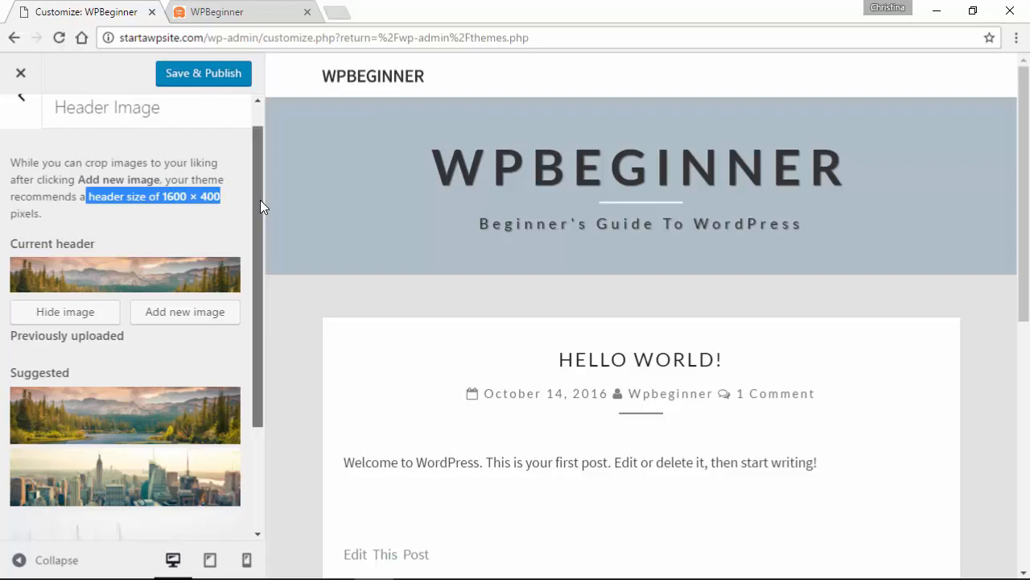
- Try the strawberry-cup suggested header, then settle on the mountain-forest image
{"action": "left_click_drag", "start_coordinate": [259, 202], "coordinate": [260, 330]}
{"action": "left_click", "coordinate": [168, 457]}
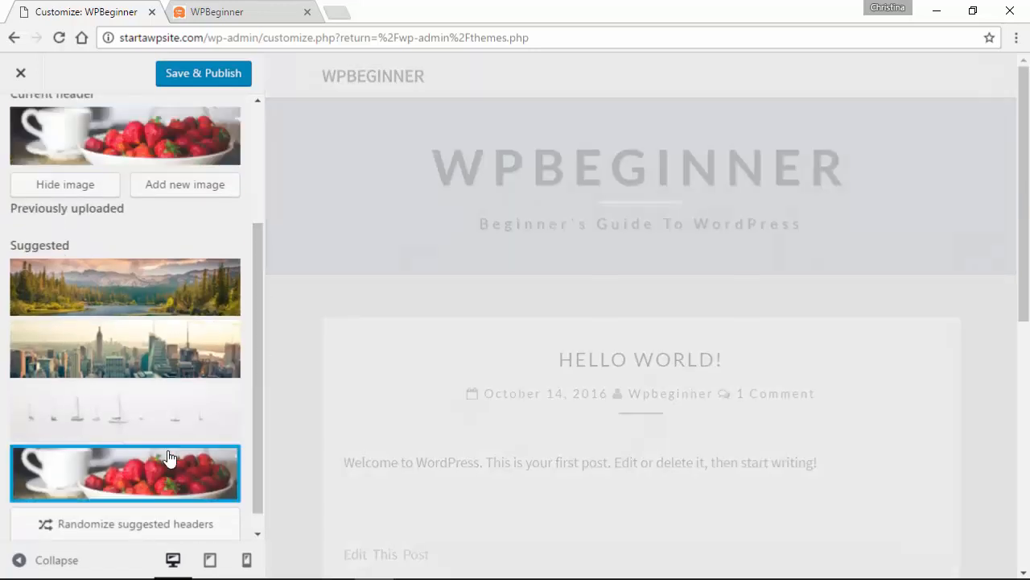
{"action": "left_click", "coordinate": [140, 304]}
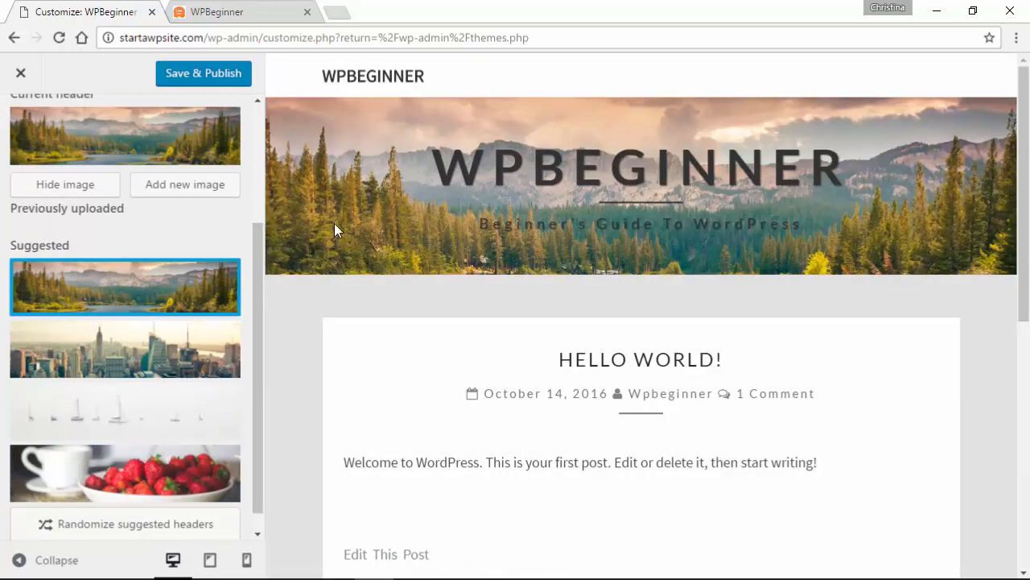
{"action": "left_click_drag", "start_coordinate": [256, 260], "coordinate": [256, 137]}
{"action": "left_click", "coordinate": [23, 133]}
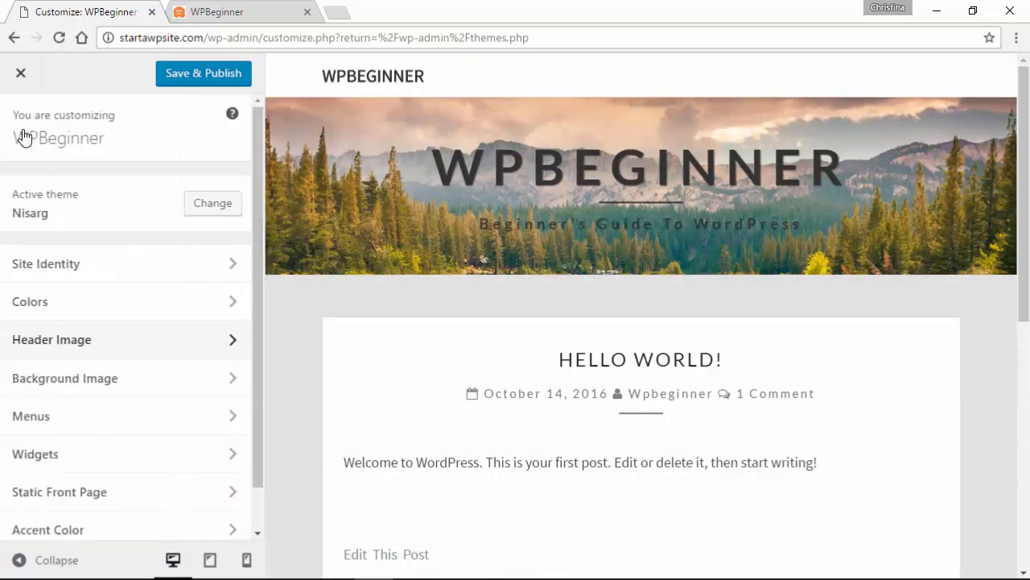
- Look through the Background Image settings without choosing an image, then go back to the section list
{"action": "left_click", "coordinate": [165, 380]}
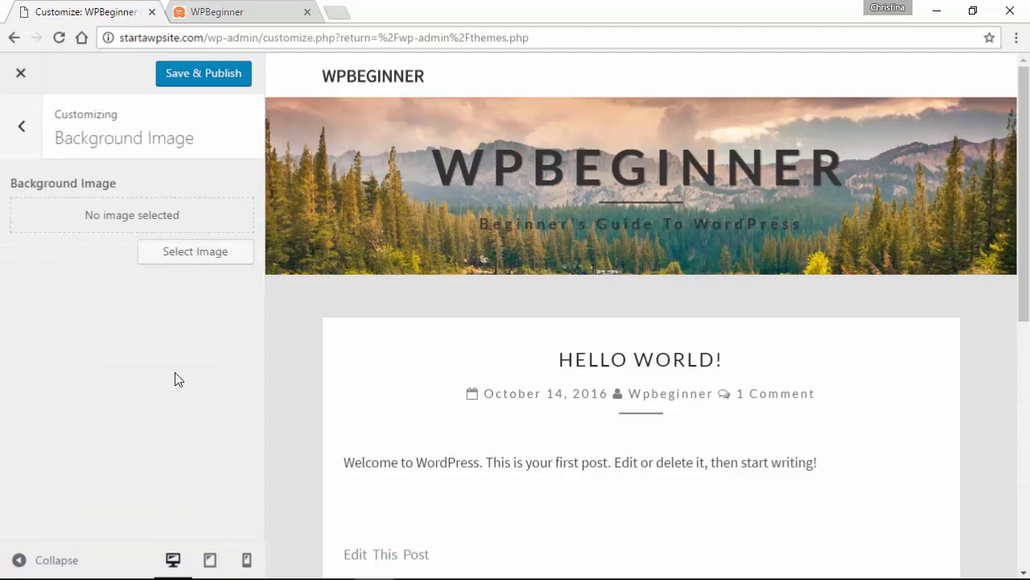
{"action": "scroll", "coordinate": [299, 357], "scroll_direction": "down", "scroll_amount": 2}
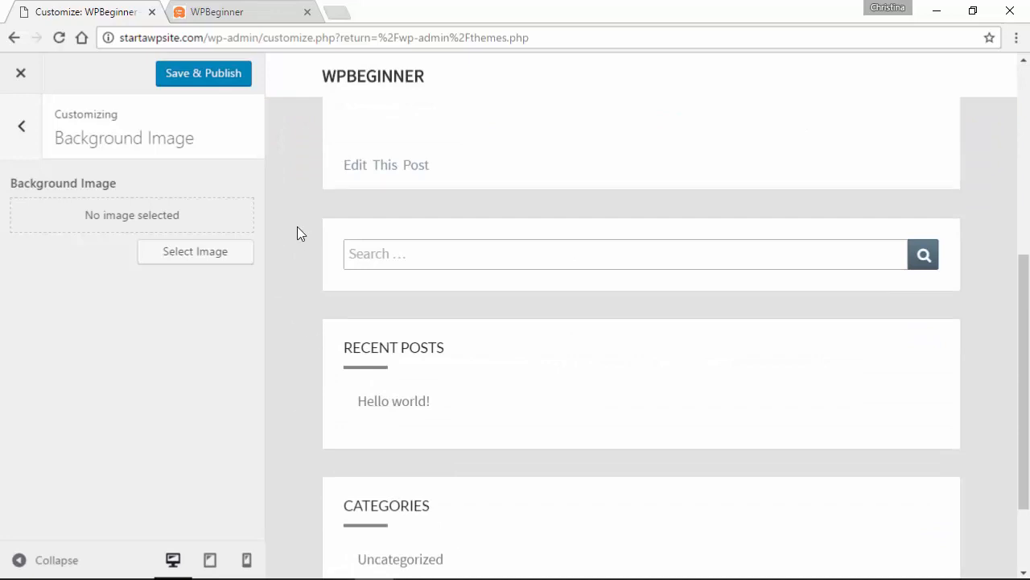
{"action": "left_click", "coordinate": [197, 252]}
{"action": "left_click", "coordinate": [23, 129]}
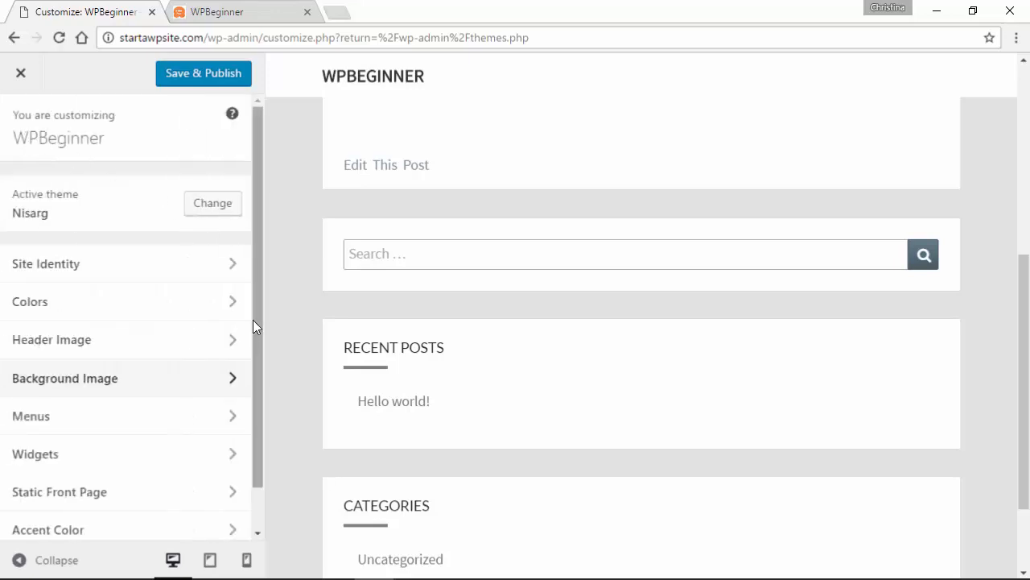
{"action": "left_click_drag", "start_coordinate": [260, 341], "coordinate": [257, 441]}
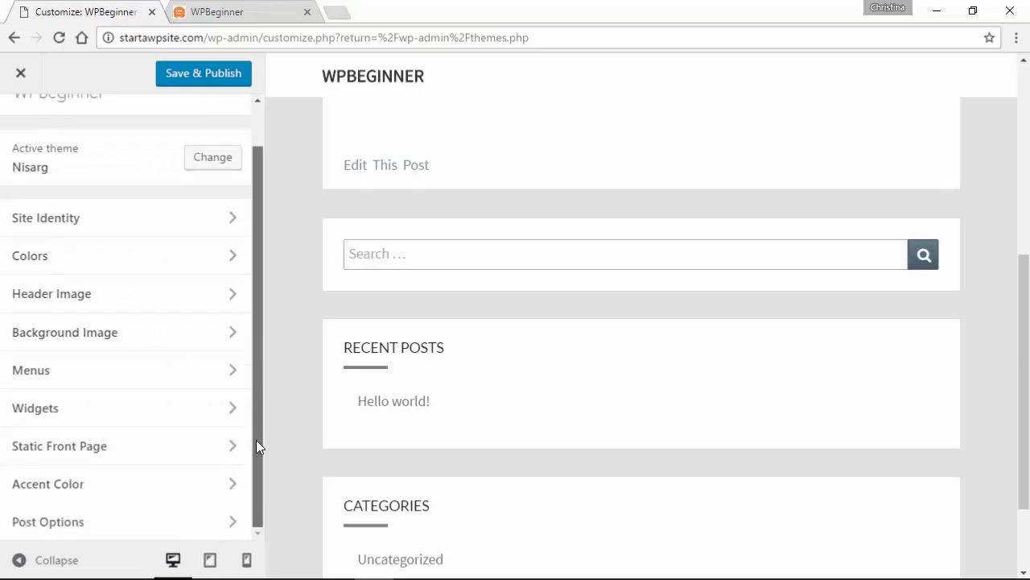
{"action": "left_click", "coordinate": [81, 452]}
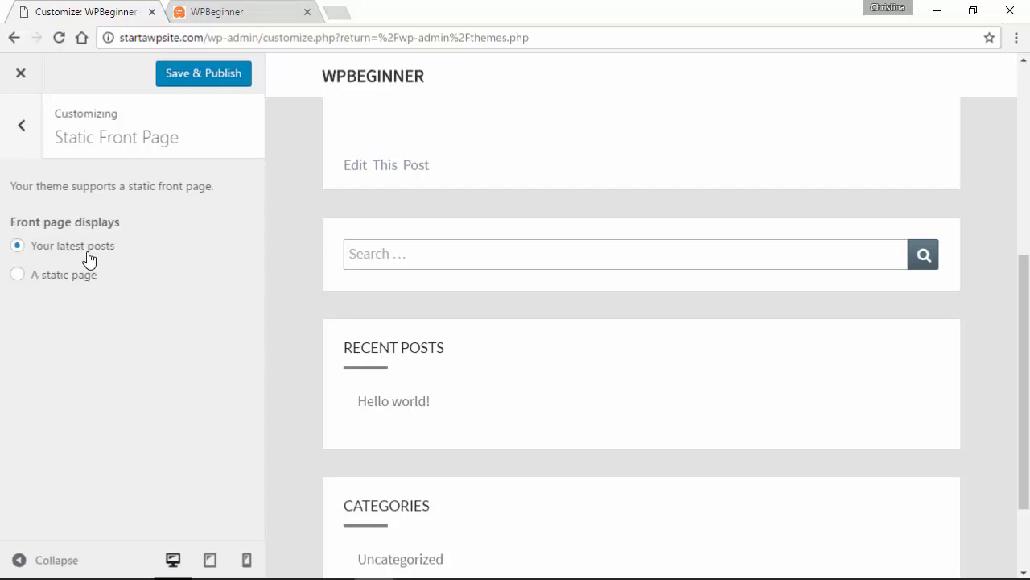
{"action": "scroll", "coordinate": [287, 302], "scroll_direction": "up", "scroll_amount": 5}
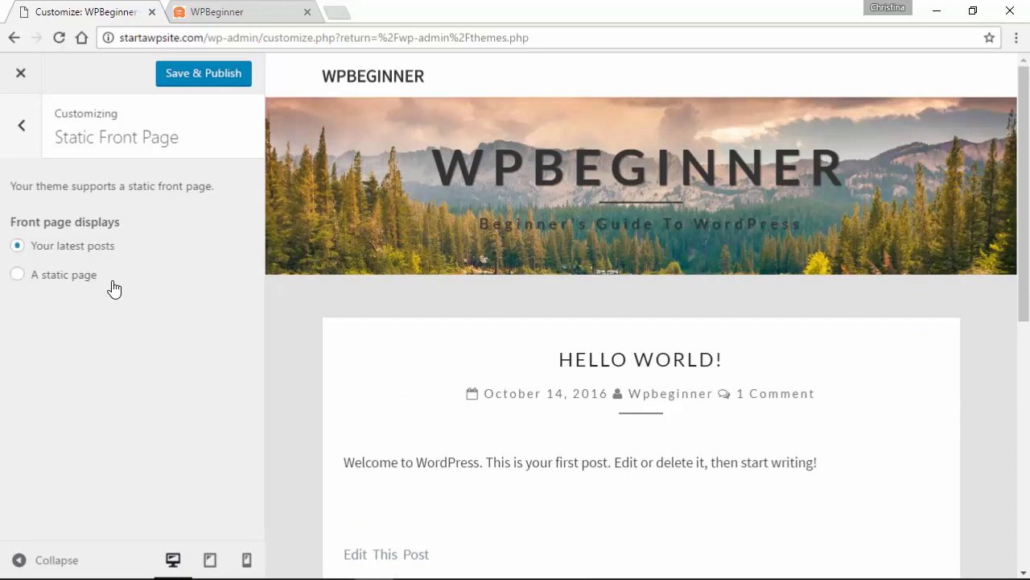
{"action": "left_click", "coordinate": [77, 283]}
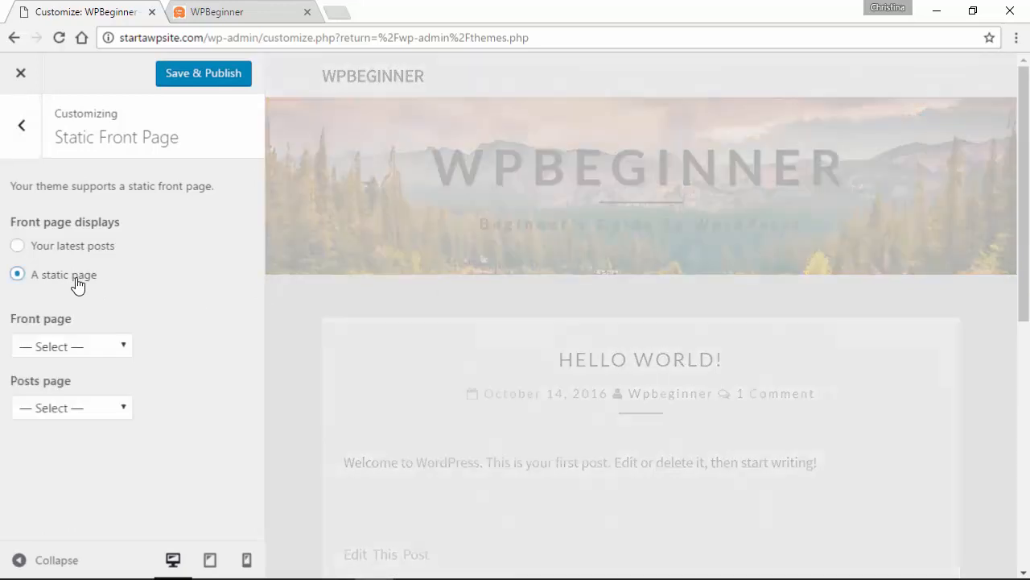
{"action": "left_click", "coordinate": [96, 350]}
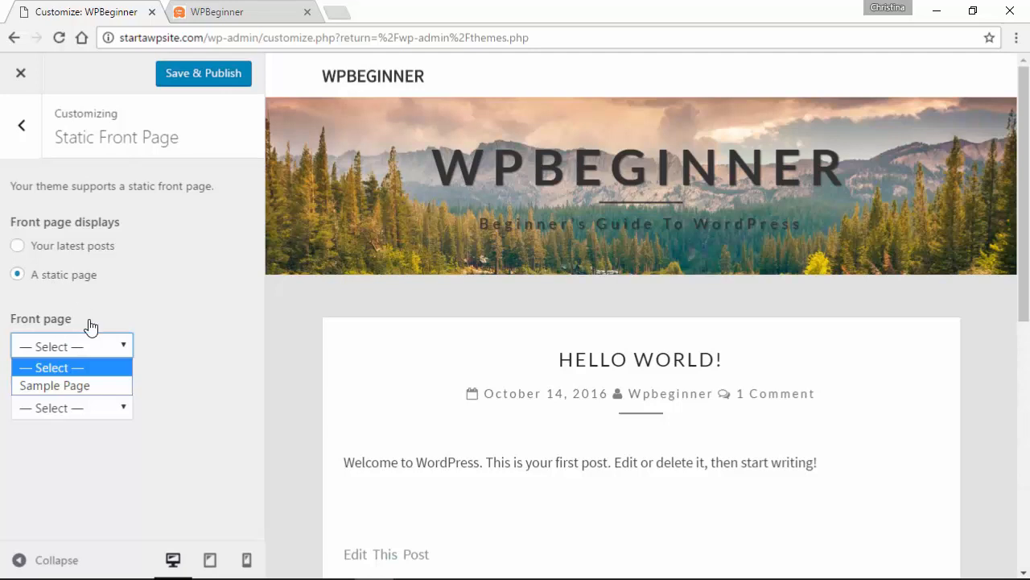
{"action": "left_click", "coordinate": [63, 387]}
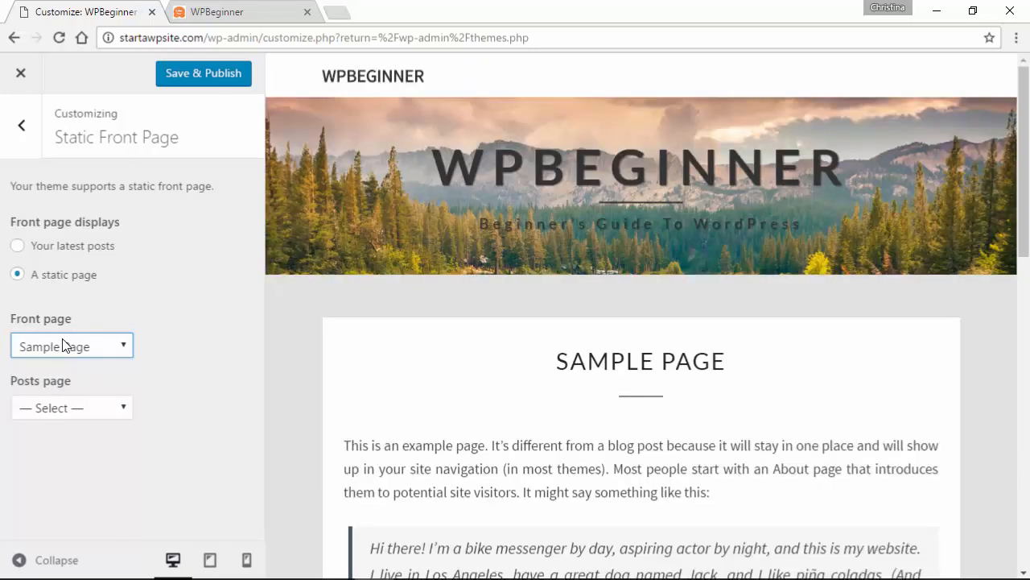
{"action": "scroll", "coordinate": [425, 365], "scroll_direction": "down", "scroll_amount": 4}
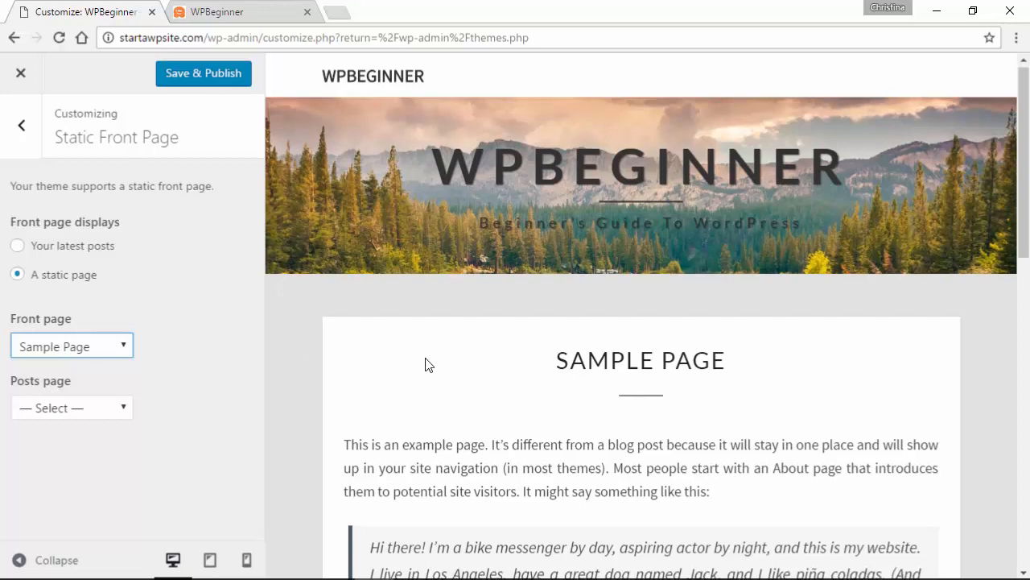
{"action": "scroll", "coordinate": [425, 365], "scroll_direction": "up", "scroll_amount": 2}
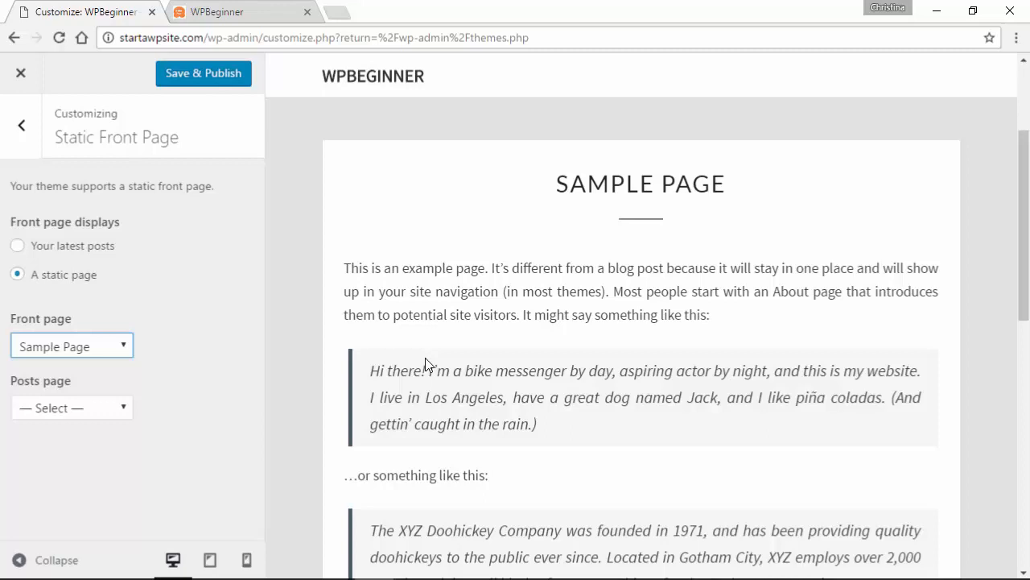
{"action": "scroll", "coordinate": [425, 365], "scroll_direction": "up", "scroll_amount": 2}
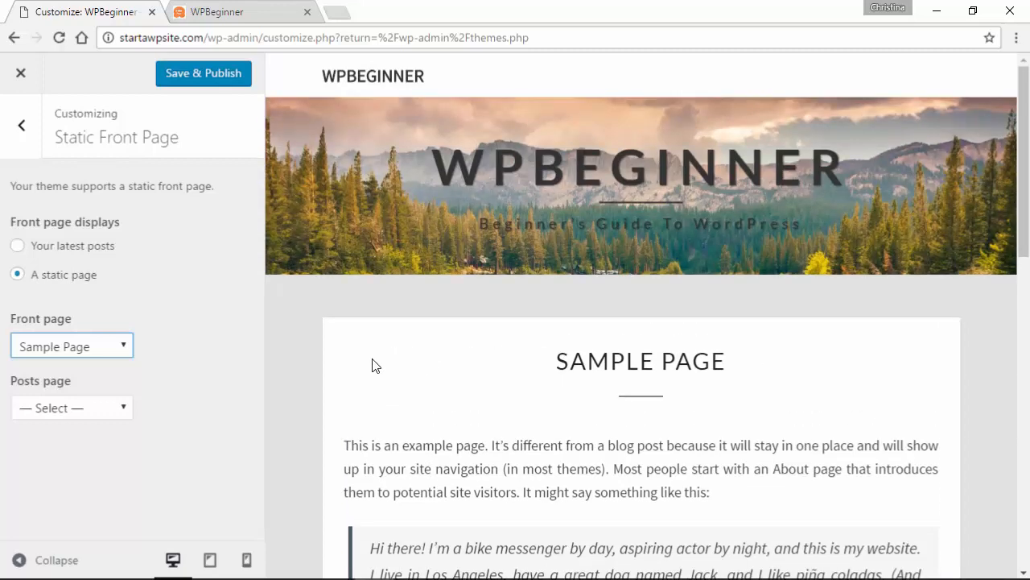
{"action": "left_click", "coordinate": [18, 247]}
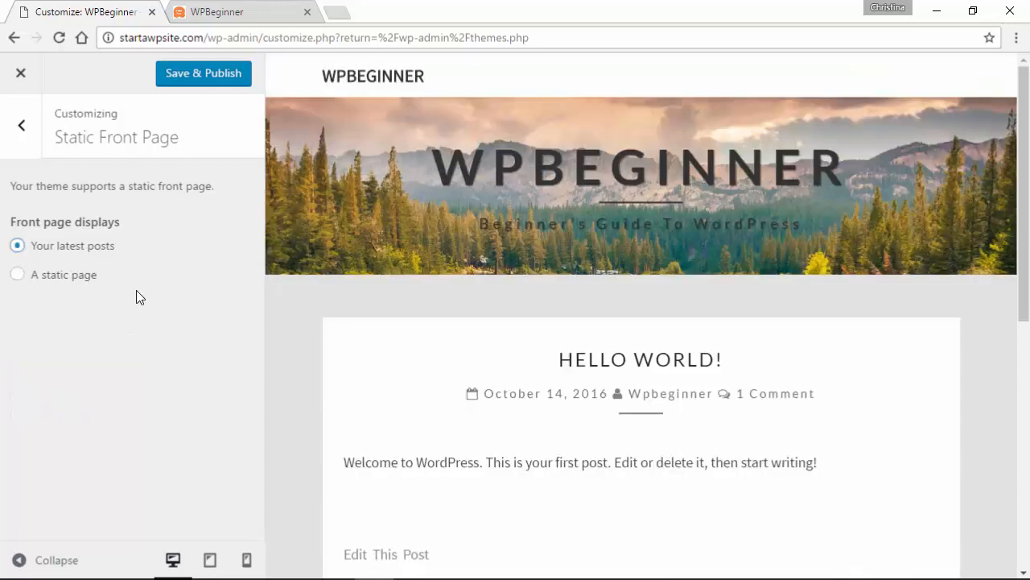
{"action": "left_click", "coordinate": [22, 126]}
{"action": "scroll", "coordinate": [153, 426], "scroll_direction": "down", "scroll_amount": 1}
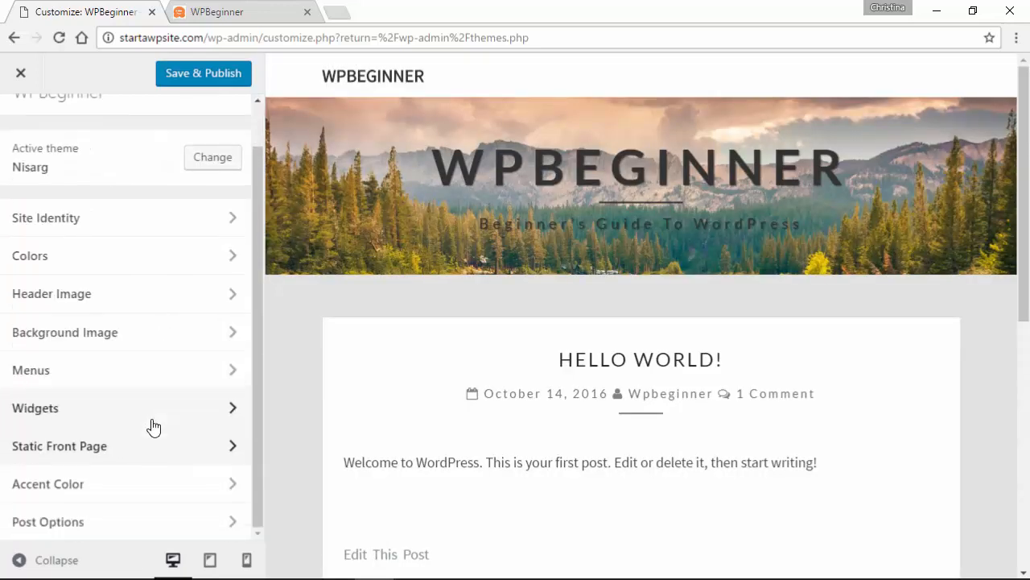
- Set the accent colour name to Orange with shade #ff5722, after trying Default and Green
{"action": "left_click", "coordinate": [113, 493]}
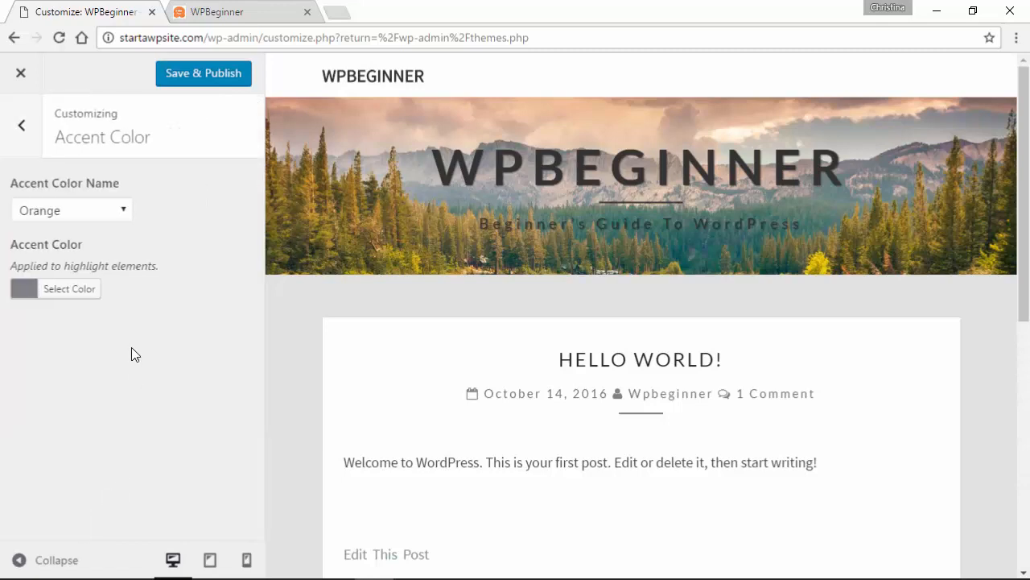
{"action": "left_click", "coordinate": [76, 212]}
{"action": "left_click", "coordinate": [75, 231]}
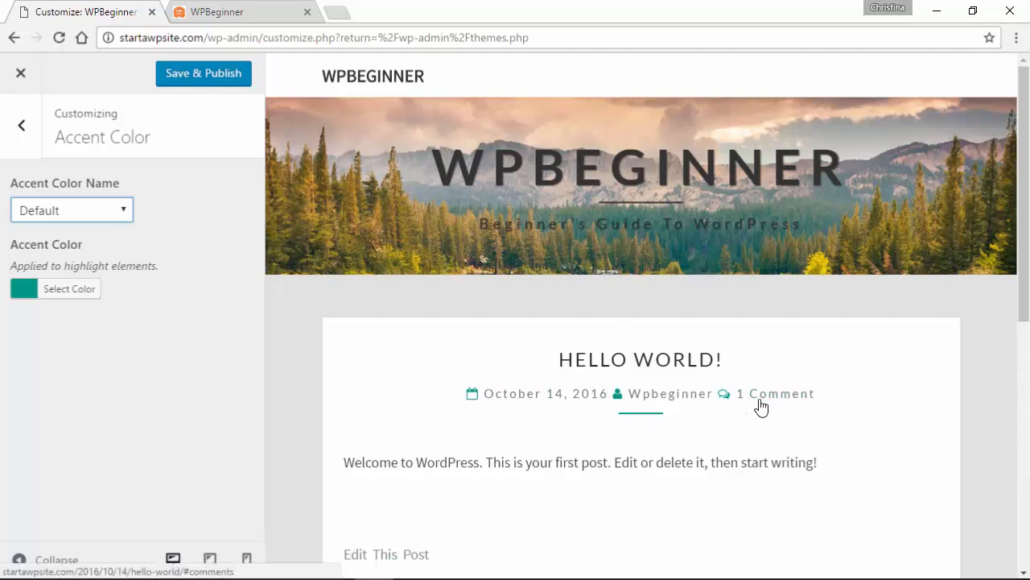
{"action": "left_click", "coordinate": [73, 214]}
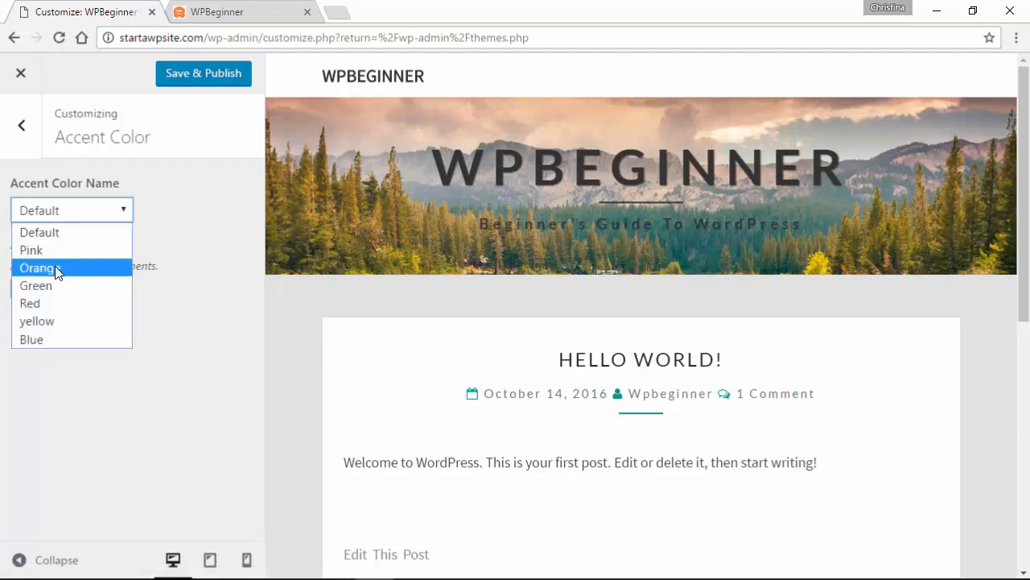
{"action": "left_click", "coordinate": [48, 285]}
{"action": "left_click", "coordinate": [61, 209]}
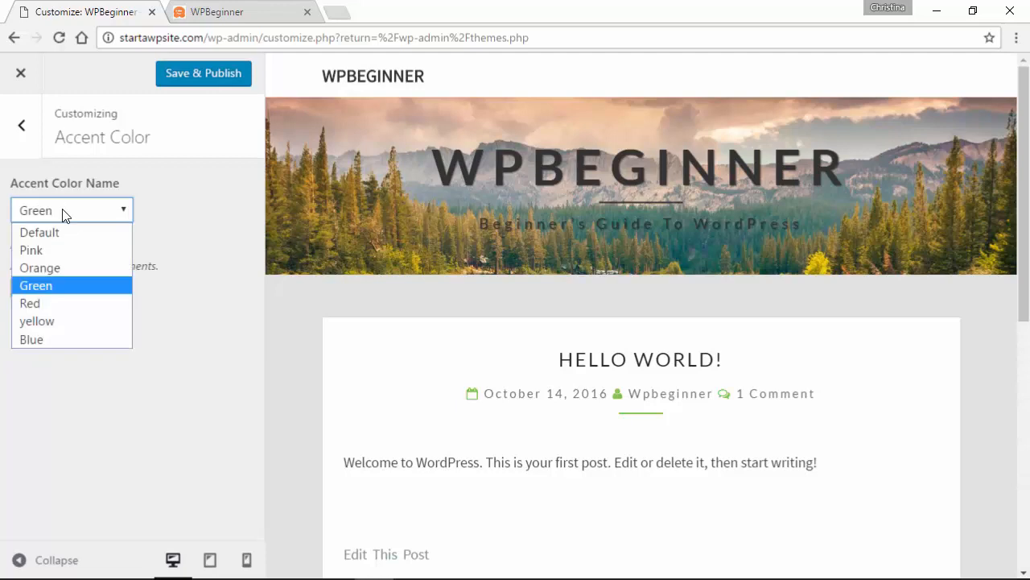
{"action": "left_click", "coordinate": [68, 276]}
{"action": "left_click", "coordinate": [63, 290]}
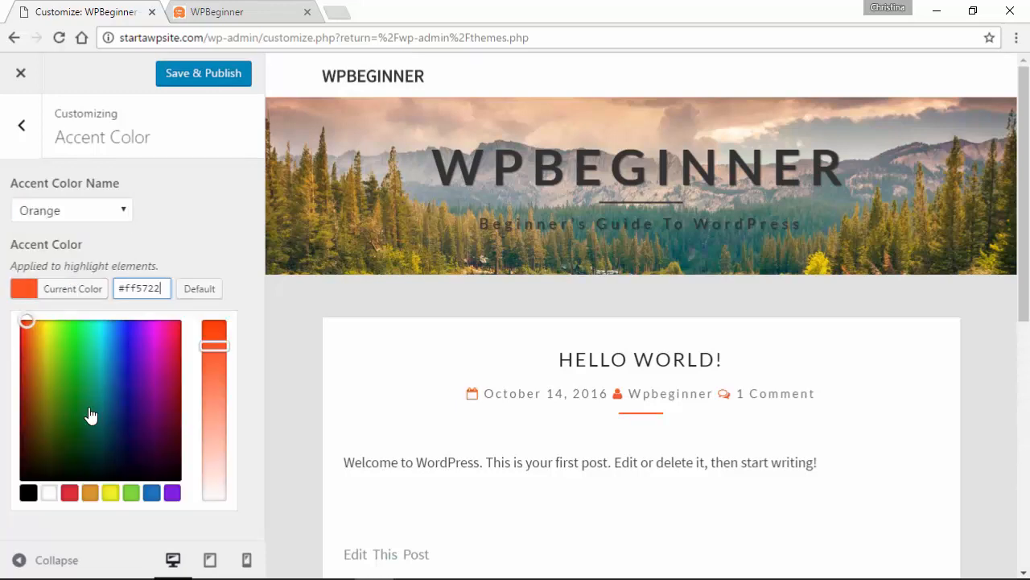
{"action": "left_click", "coordinate": [164, 419]}
{"action": "left_click", "coordinate": [199, 289]}
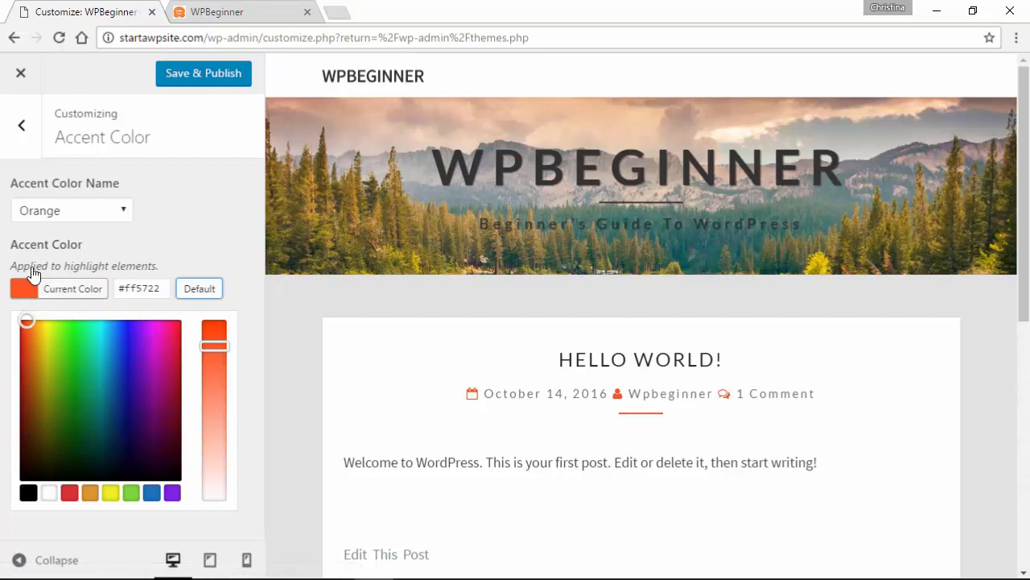
{"action": "left_click", "coordinate": [185, 219]}
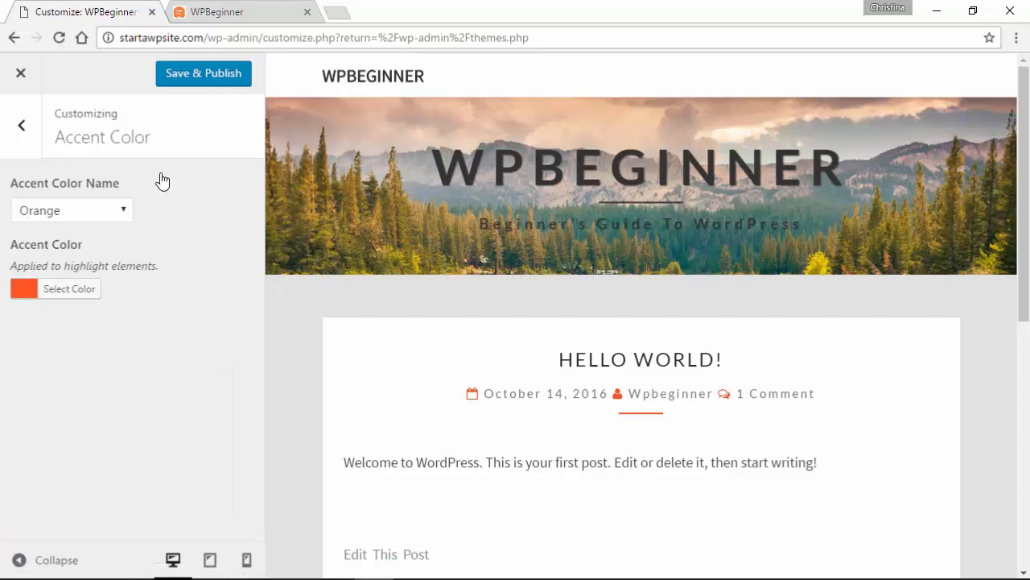
{"action": "left_click", "coordinate": [20, 133]}
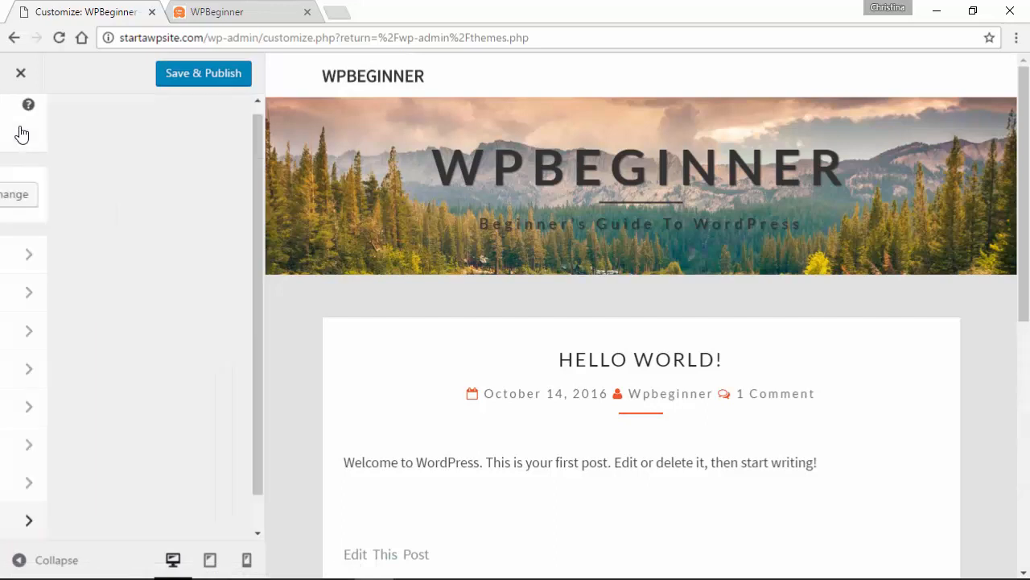
- Review the Post Options section without changing anything
{"action": "scroll", "coordinate": [138, 349], "scroll_direction": "down", "scroll_amount": 1}
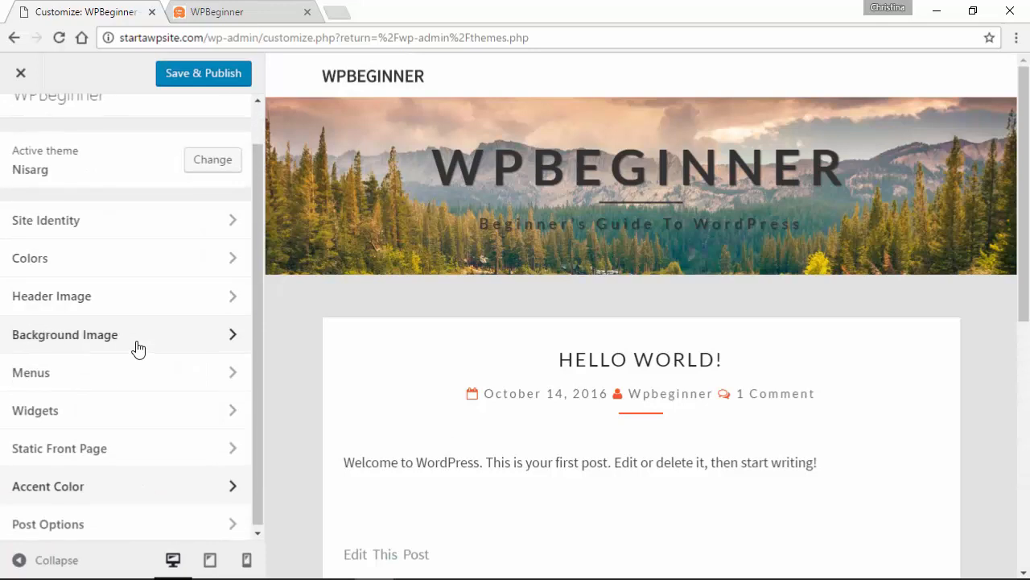
{"action": "left_click", "coordinate": [64, 531]}
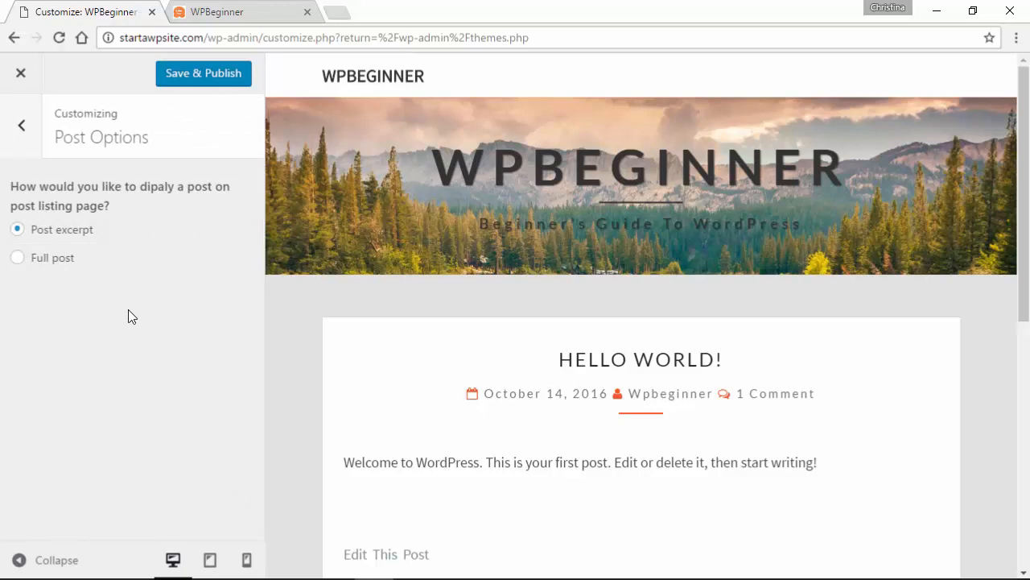
{"action": "scroll", "coordinate": [324, 341], "scroll_direction": "down", "scroll_amount": 2}
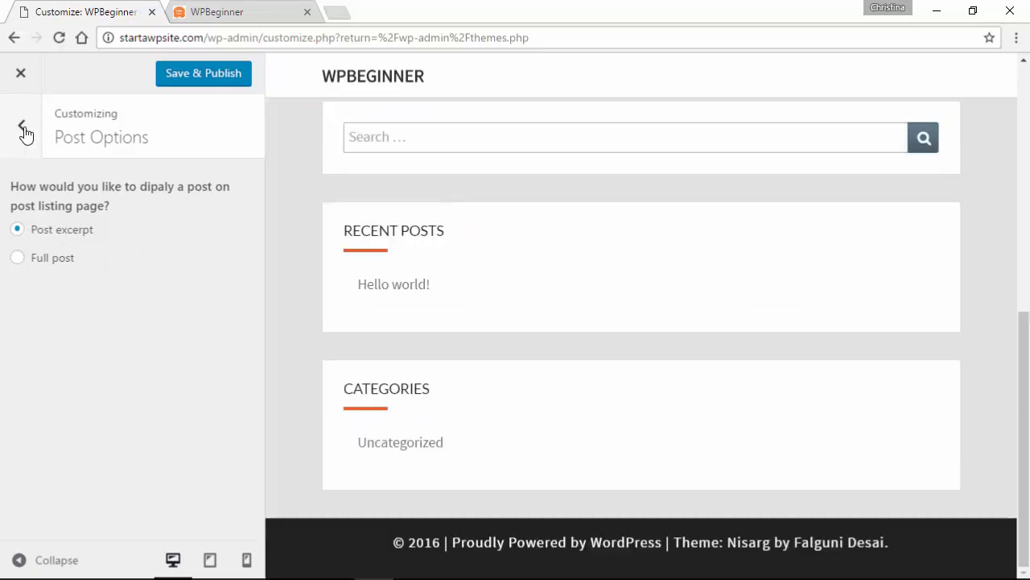
{"action": "left_click", "coordinate": [23, 130]}
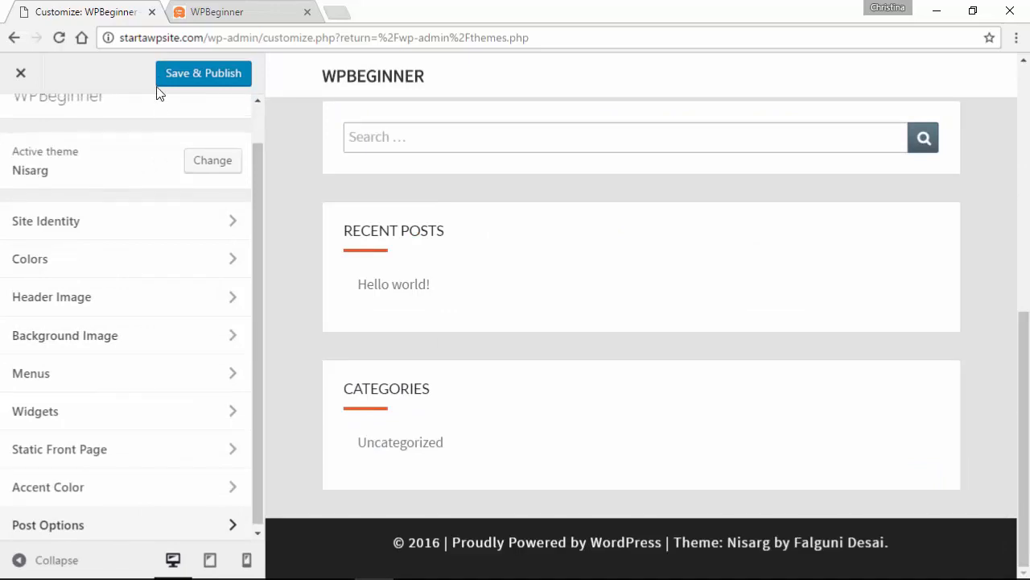
- Save & Publish the customizations and reload the live WPBeginner site
{"action": "left_click", "coordinate": [182, 77]}
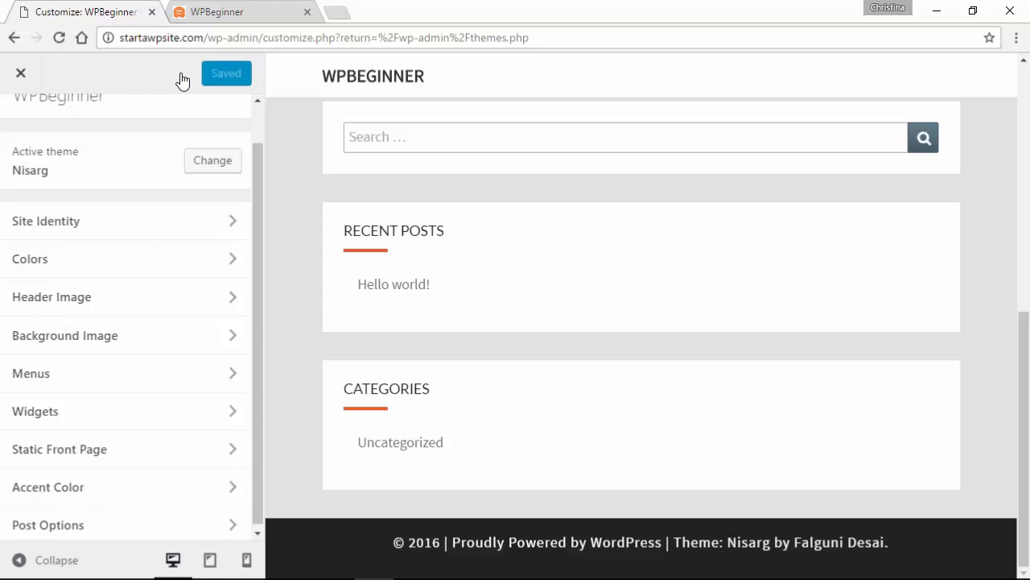
{"action": "left_click", "coordinate": [226, 14]}
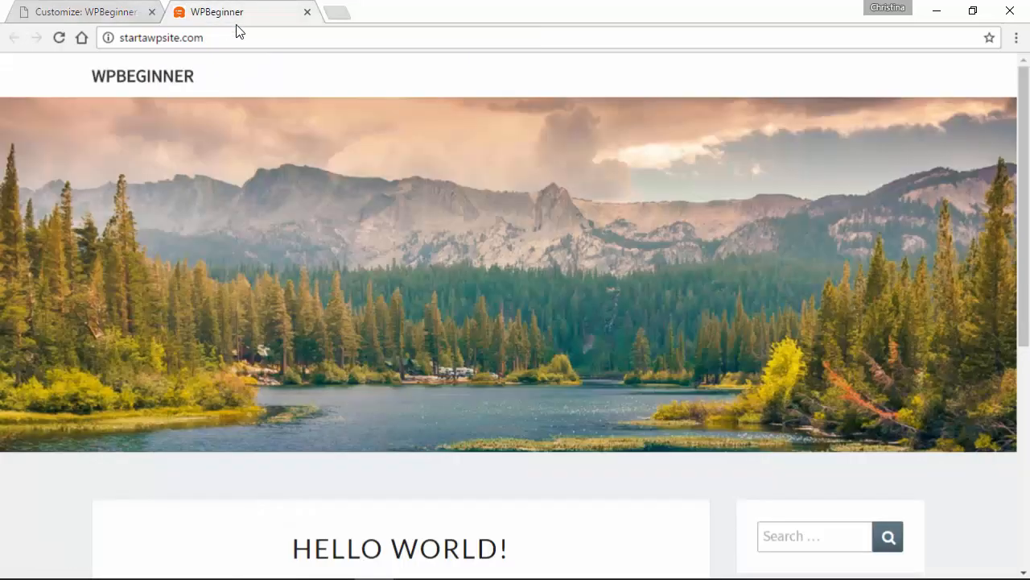
{"action": "left_click", "coordinate": [59, 37]}
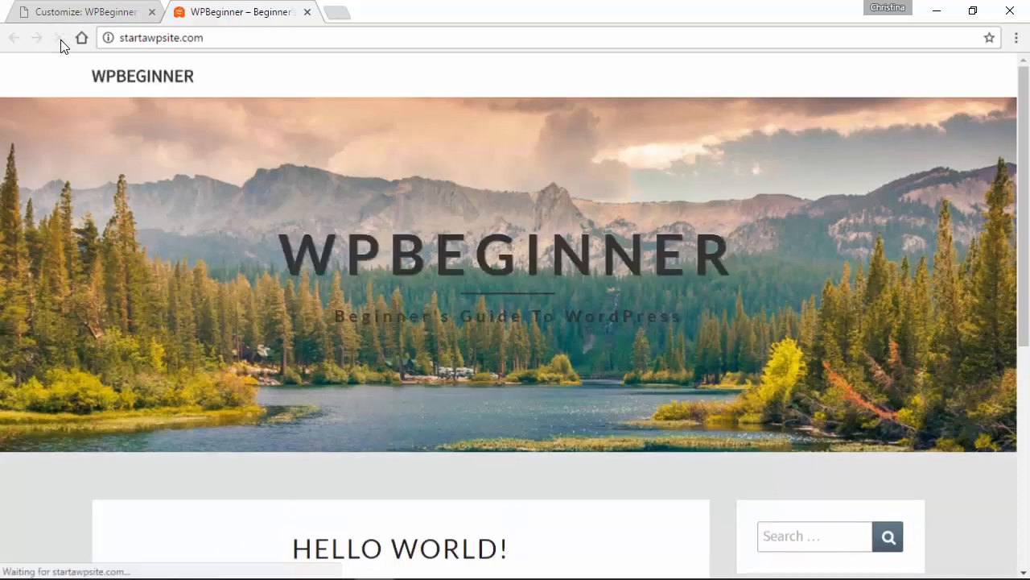